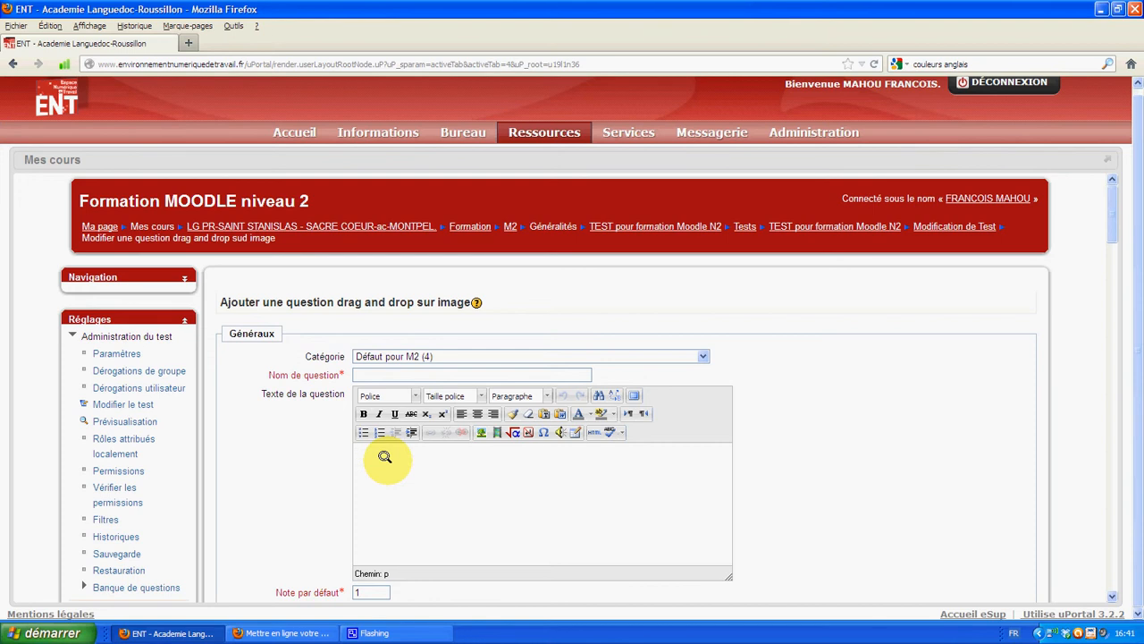
Step: Enter the question text "Placer correctement les légendes" and name the question DDimage
type("Placer correctement les légendes")
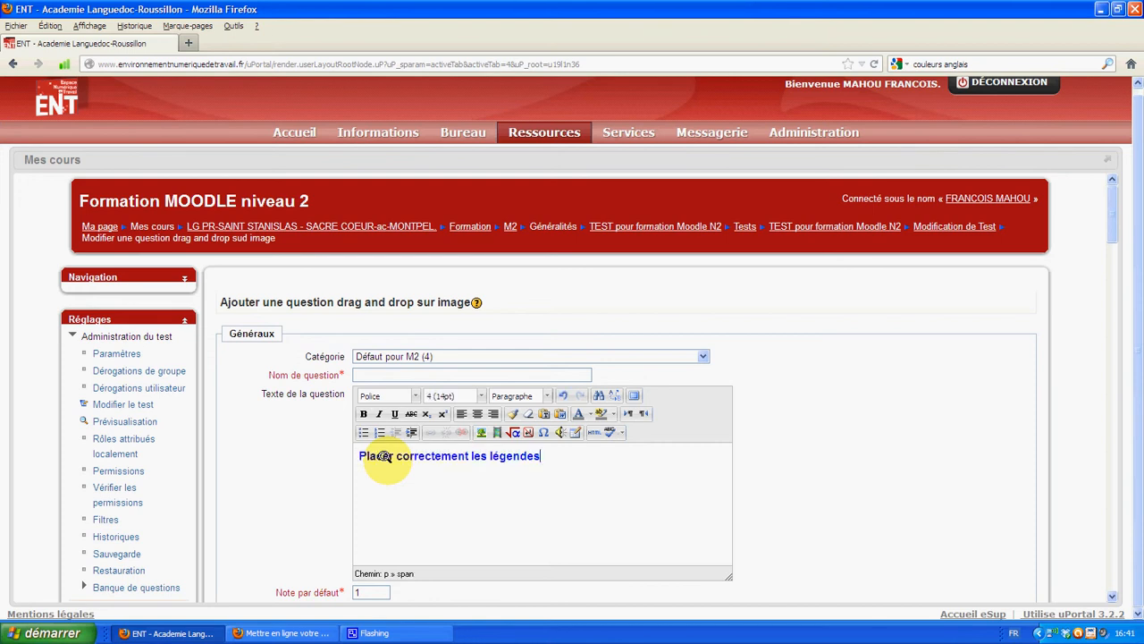
left_click(371, 370)
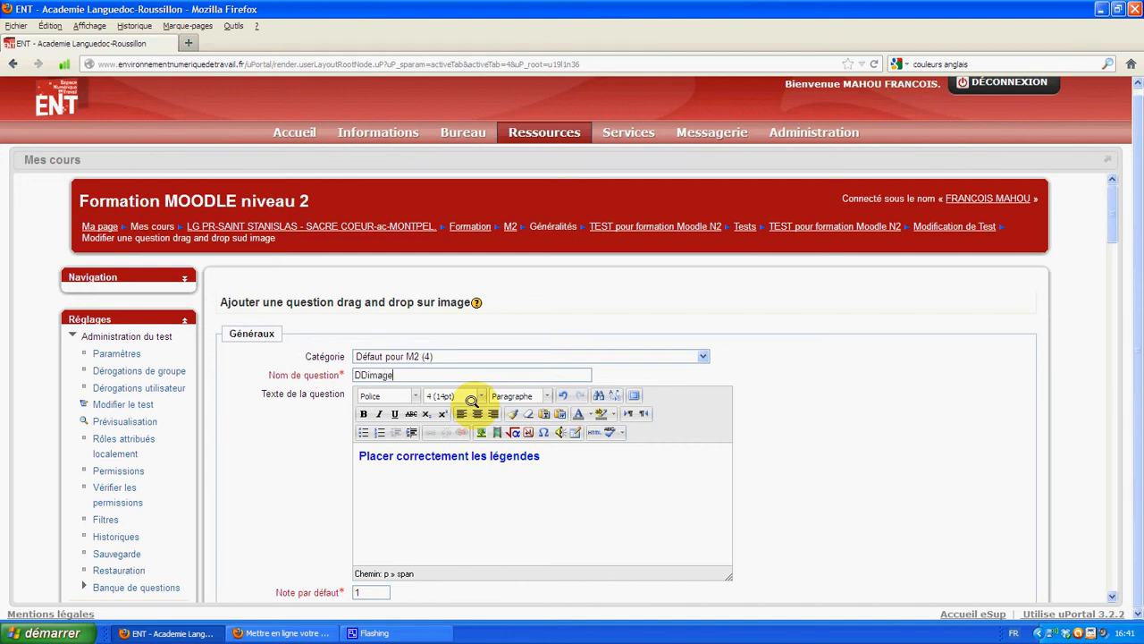
Step: Upload desrcription oeil.jpg from the oeil folder as the background image of the drop zones
scroll(707, 447, "down", 5)
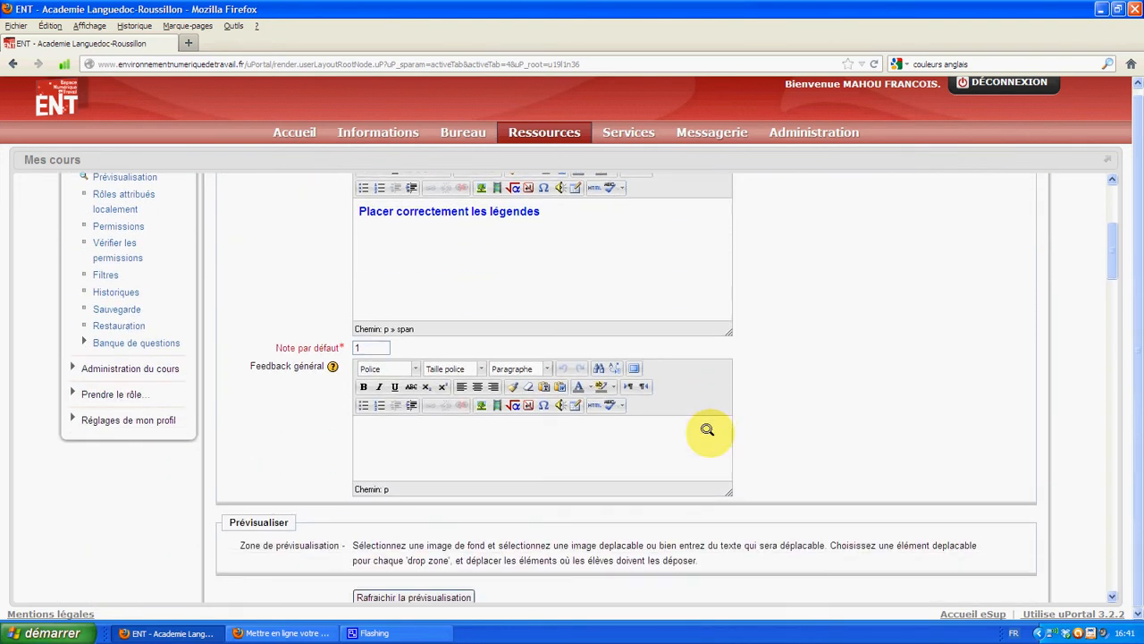
scroll(707, 429, "down", 3)
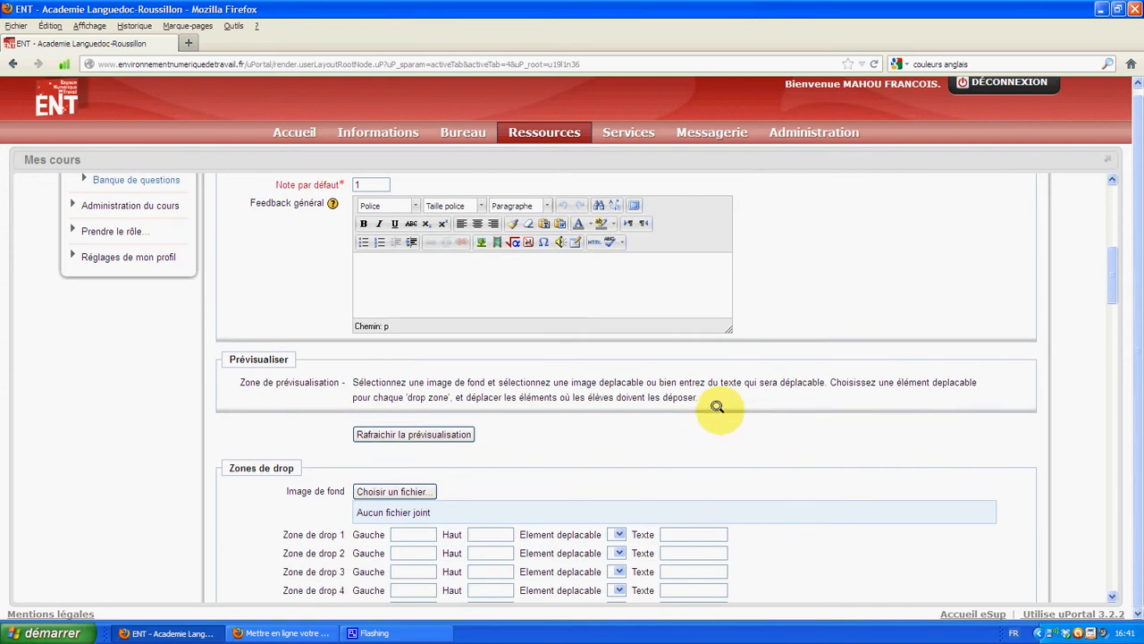
scroll(741, 421, "down", 3)
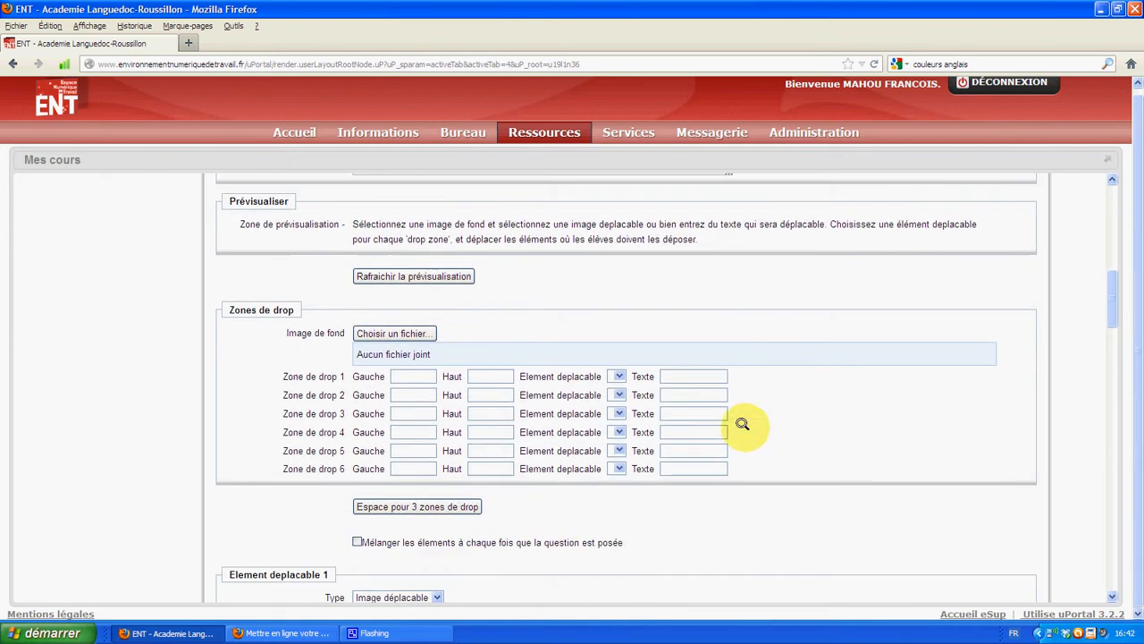
left_click(386, 321)
left_click(123, 315)
left_click(366, 277)
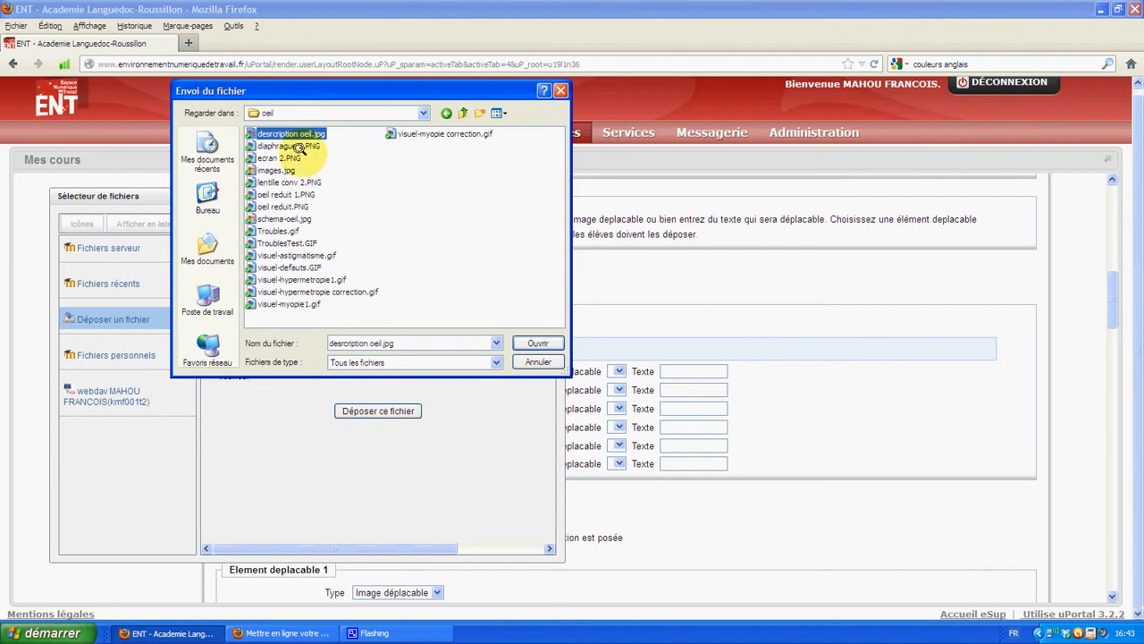
left_click(524, 344)
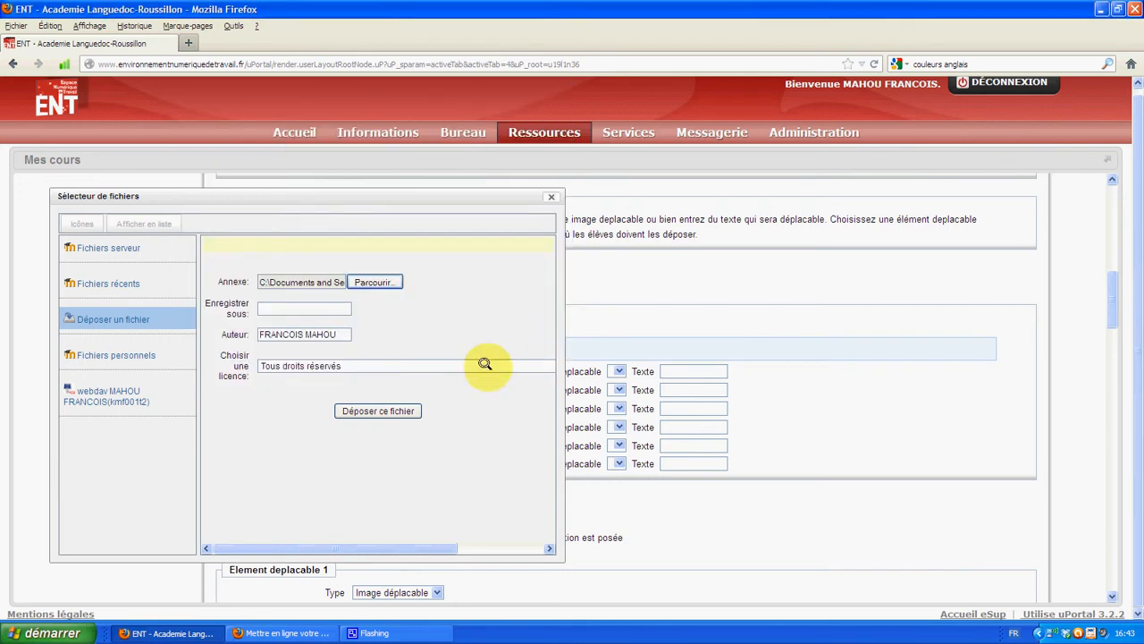
left_click(394, 411)
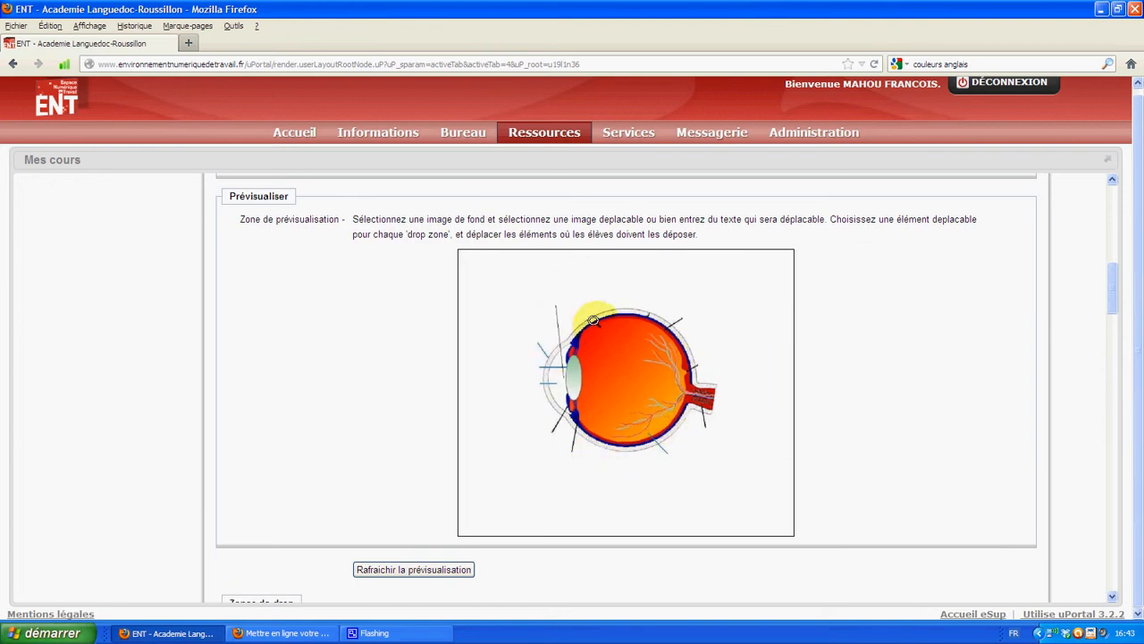
Step: Set draggable elements 1 and 2 to draggable text, reading "rétine" and "cristallin"
scroll(864, 333, "down", 5)
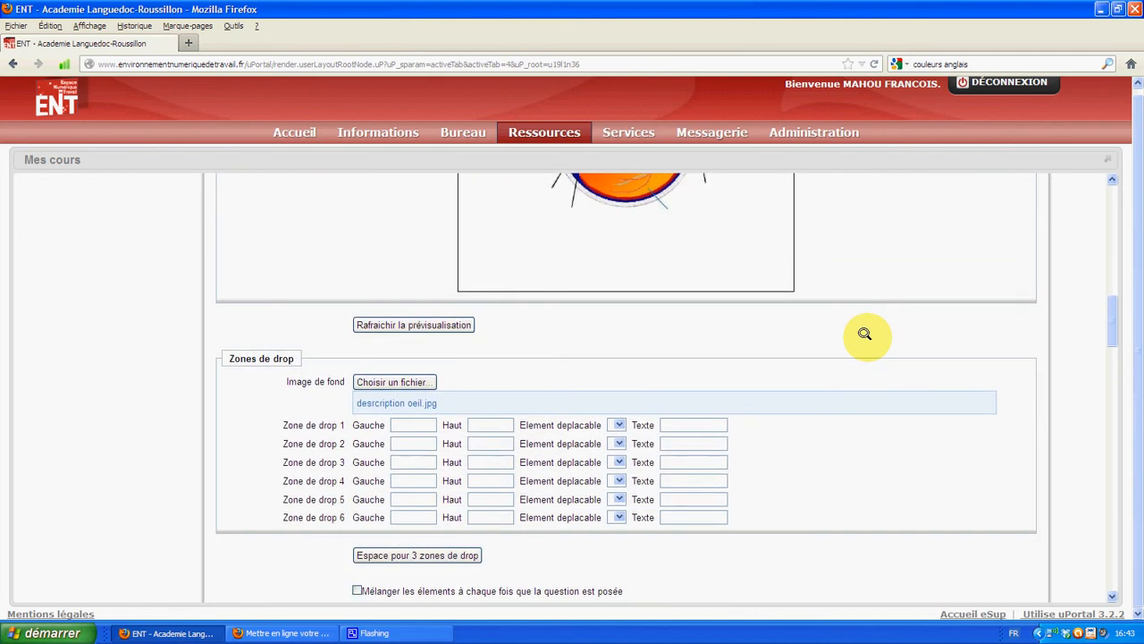
scroll(865, 333, "down", 2)
scroll(864, 333, "down", 2)
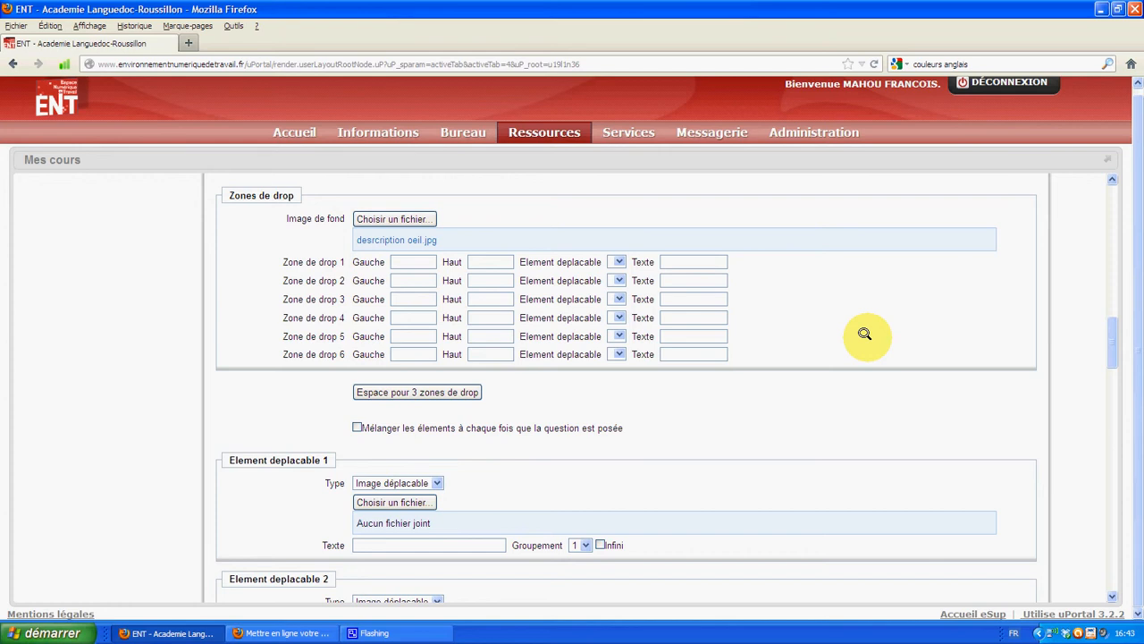
scroll(865, 333, "down", 2)
scroll(865, 333, "down", 4)
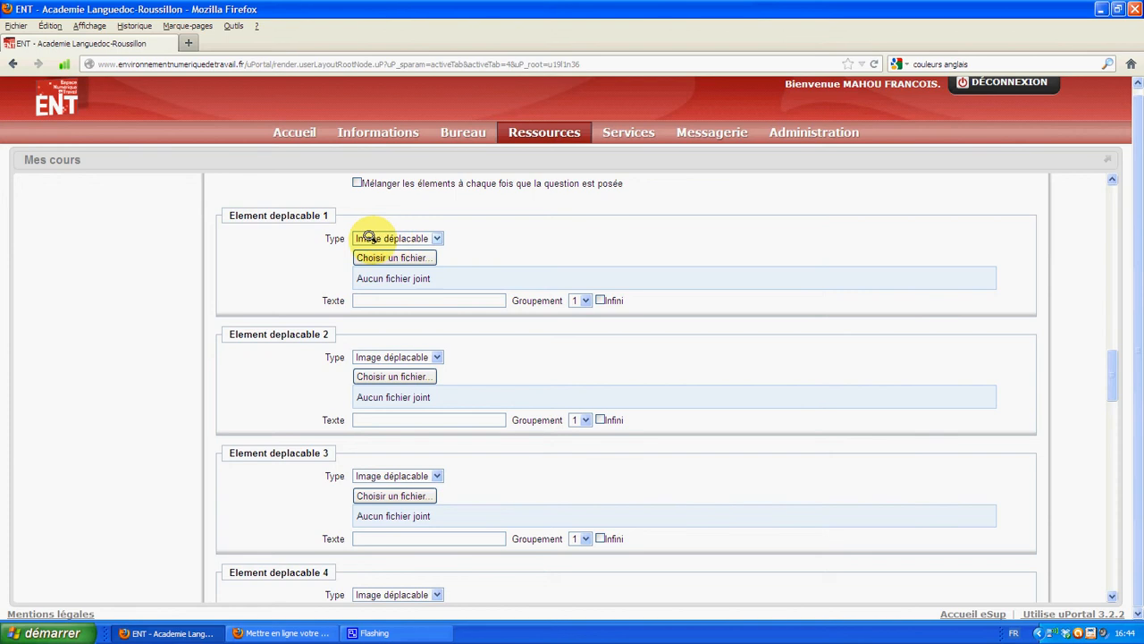
left_click(432, 237)
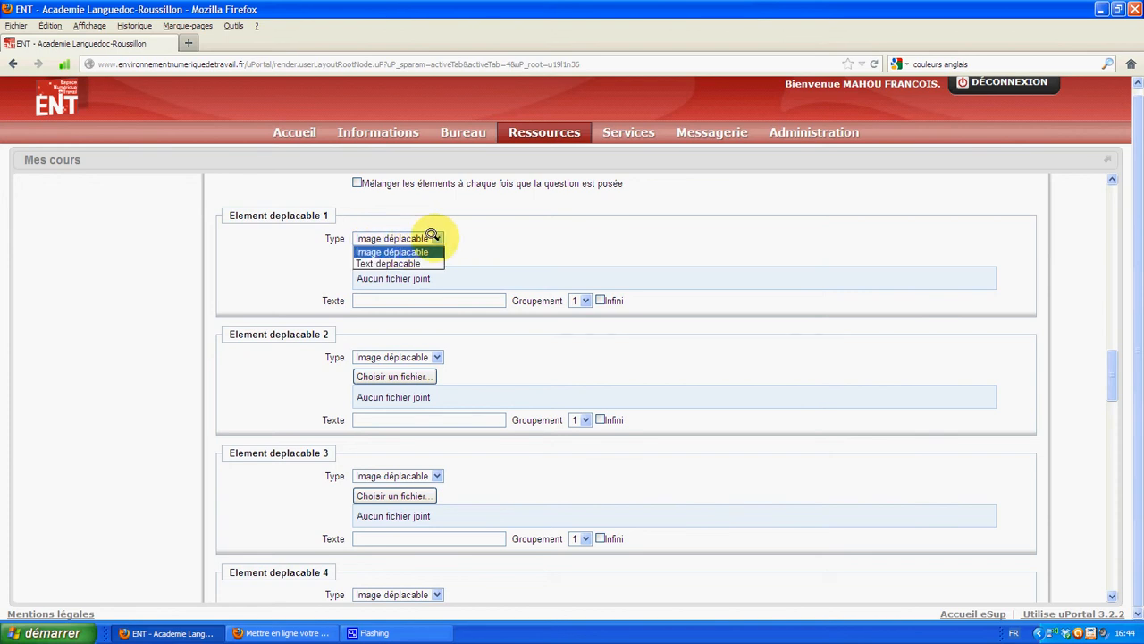
left_click(420, 261)
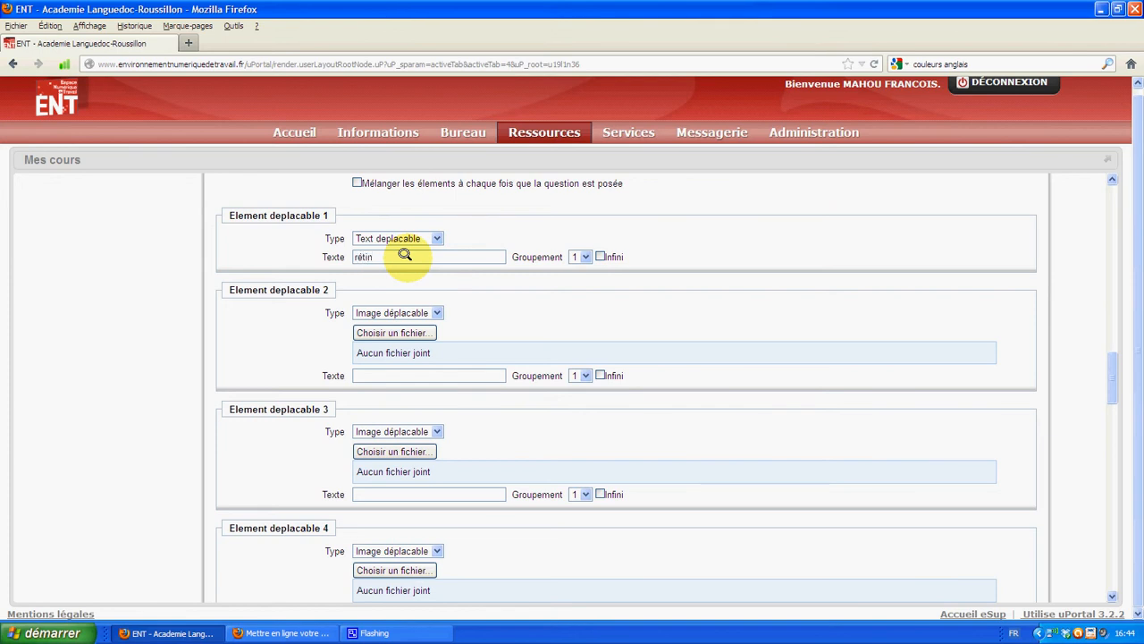
left_click(435, 312)
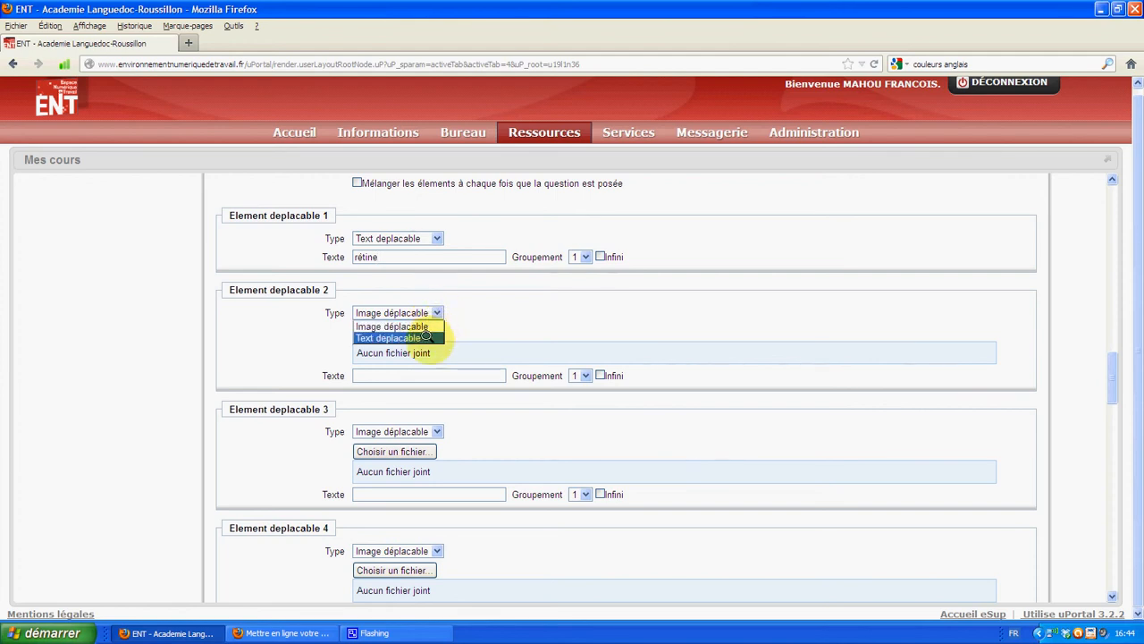
left_click(427, 338)
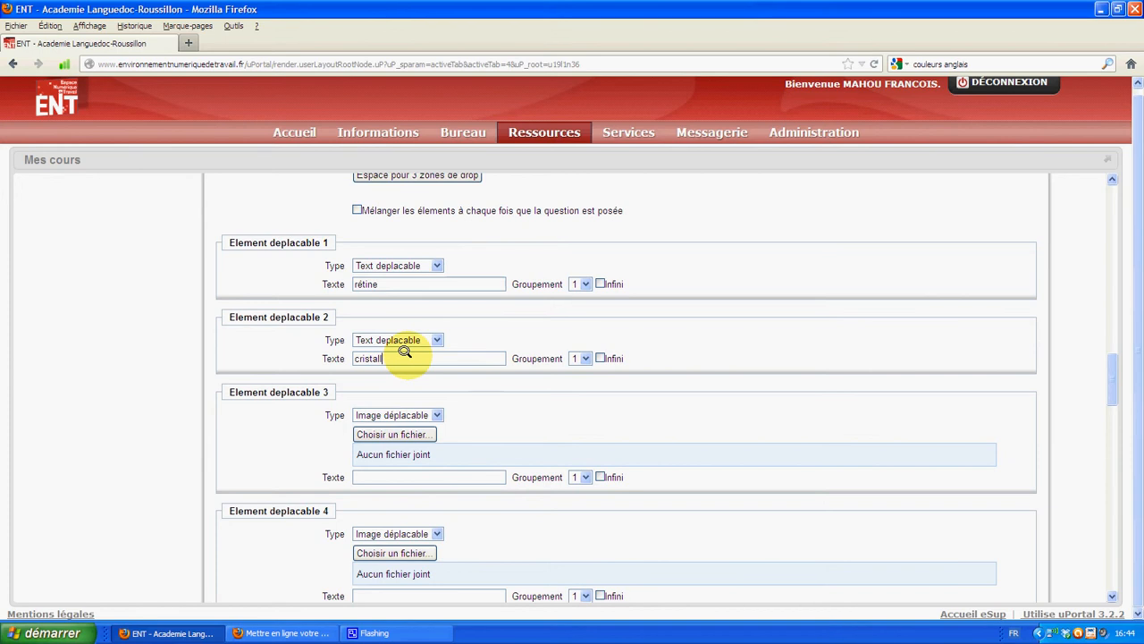
Step: Set draggable elements 3 and 4 to draggable text, reading "iris" and "pupille"
left_click(427, 415)
left_click(428, 439)
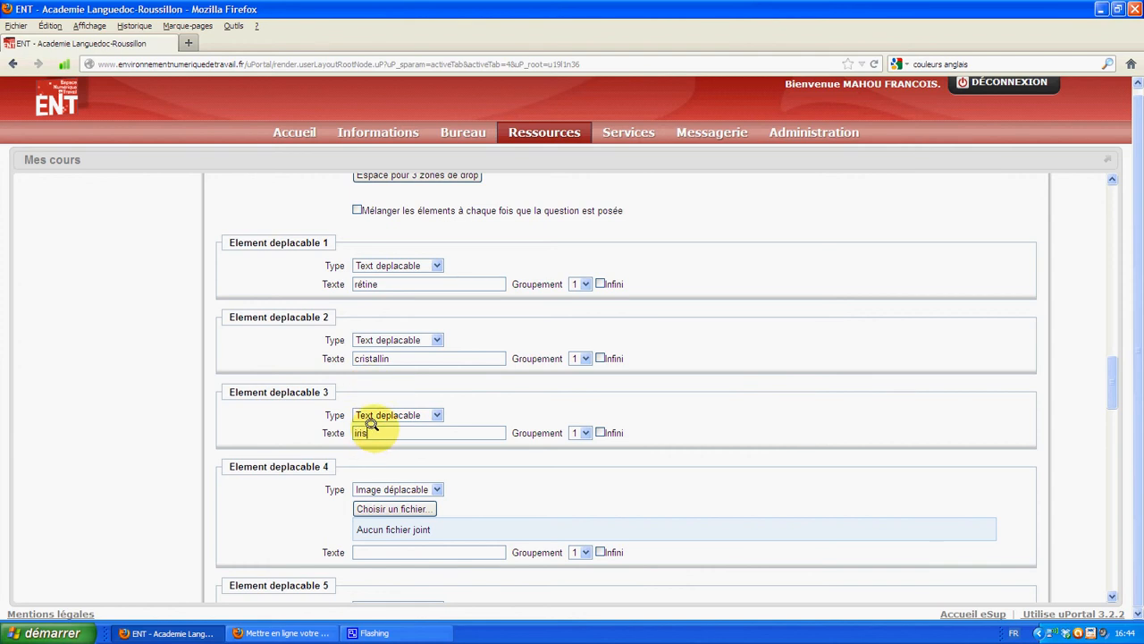
scroll(368, 465, "down", 2)
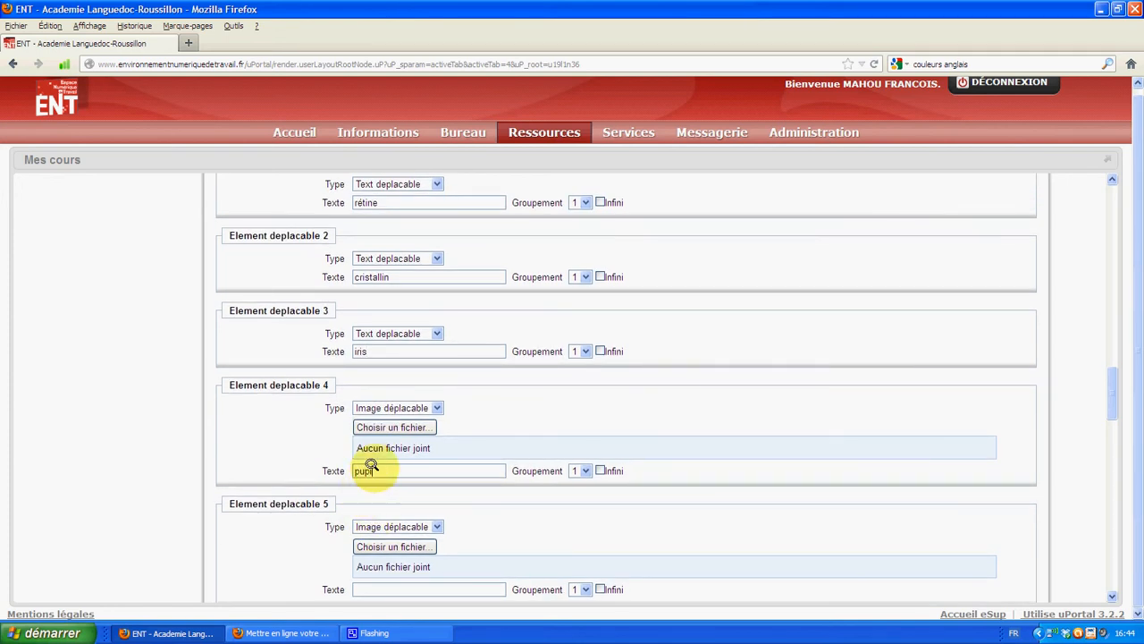
left_click(435, 407)
left_click(412, 433)
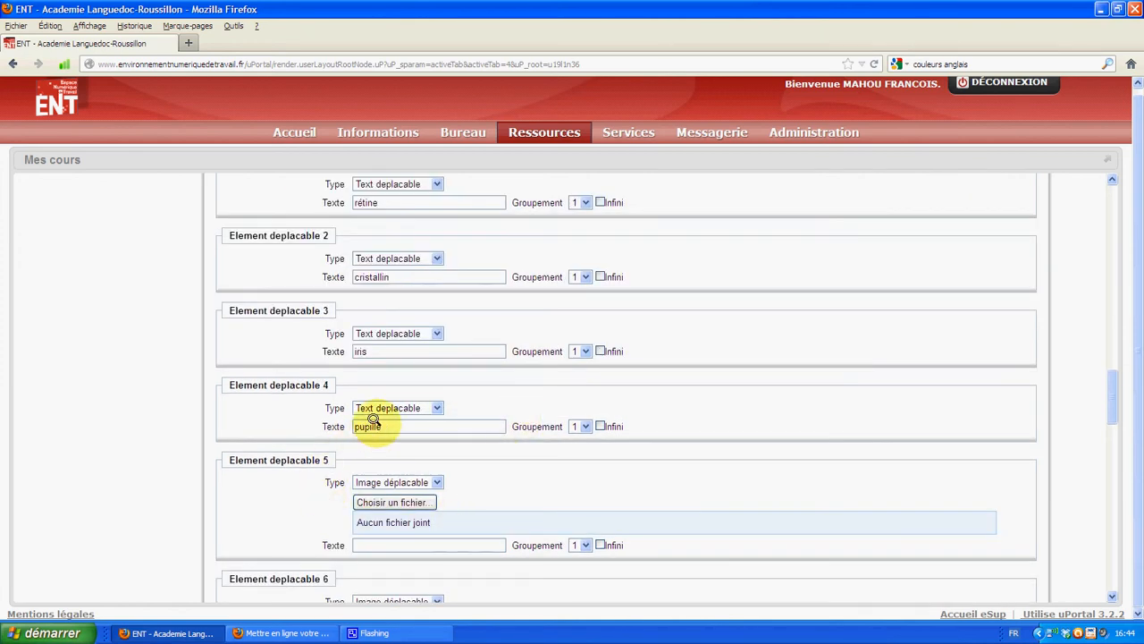
Step: Assign rétine, cristallin, iris and pupille, in that order, to drop zones 1 to 4
scroll(487, 243, "up", 2)
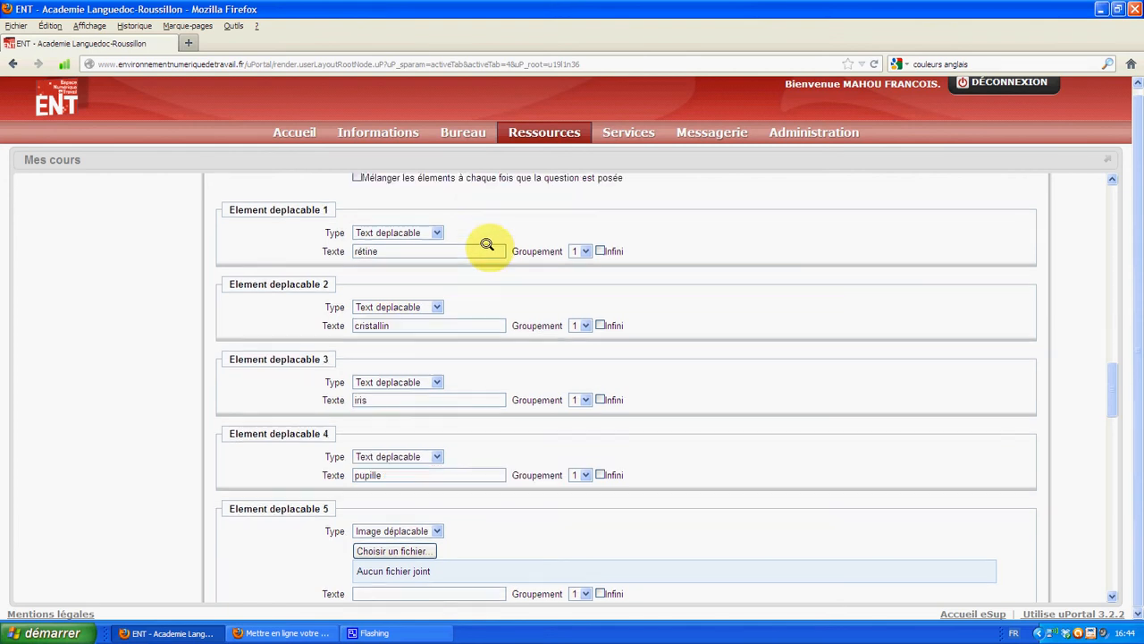
scroll(661, 348, "up", 7)
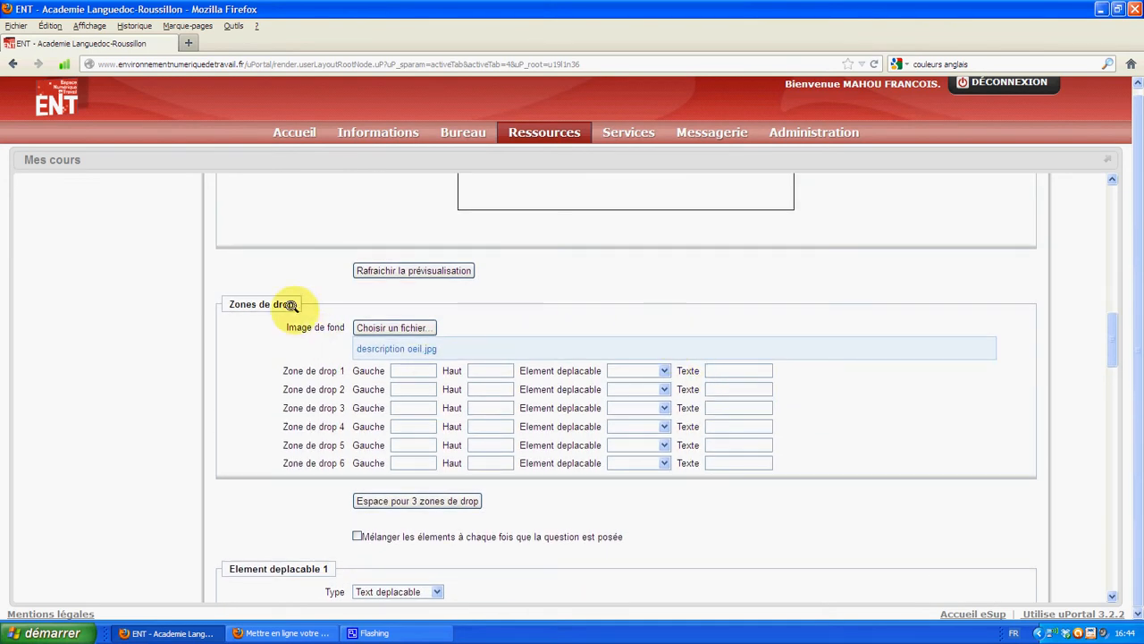
scroll(564, 286, "up", 5)
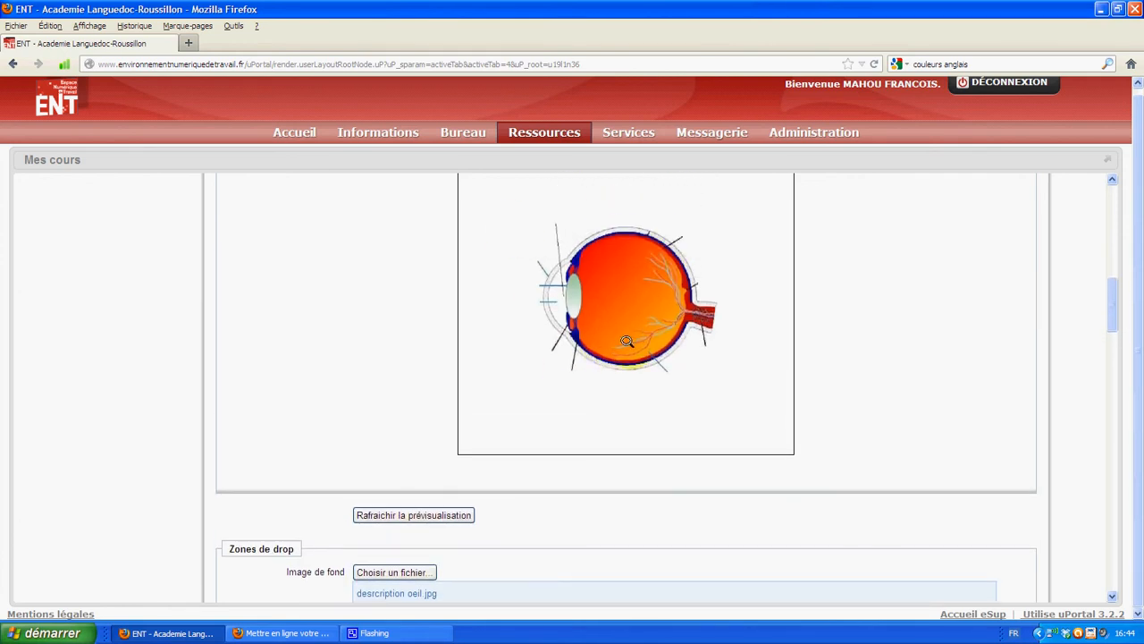
scroll(582, 378, "down", 5)
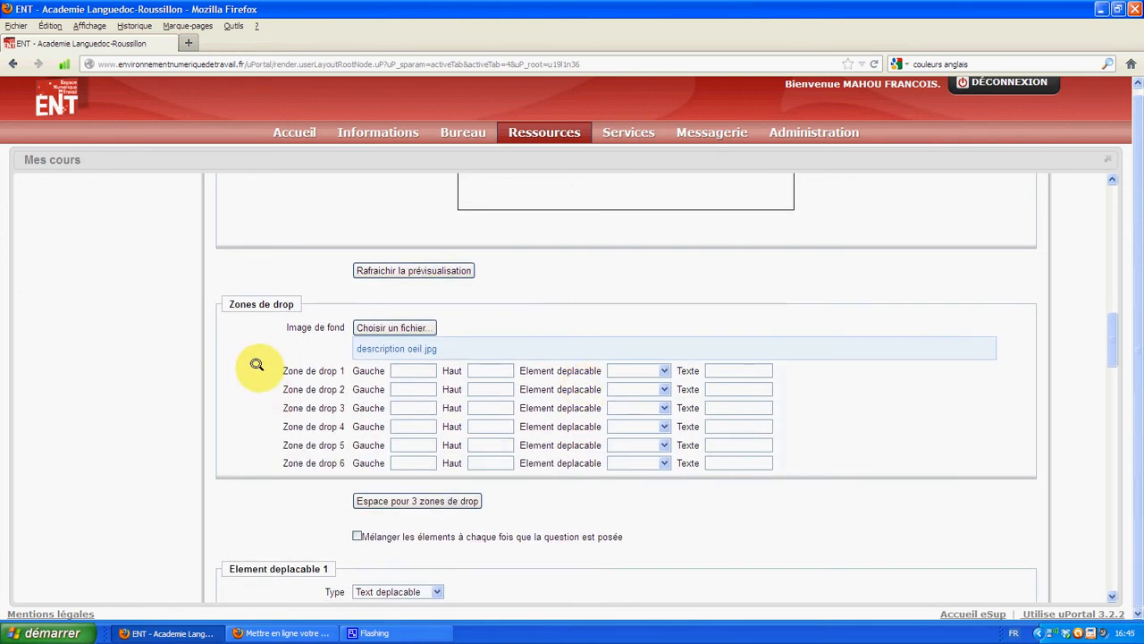
left_click(662, 367)
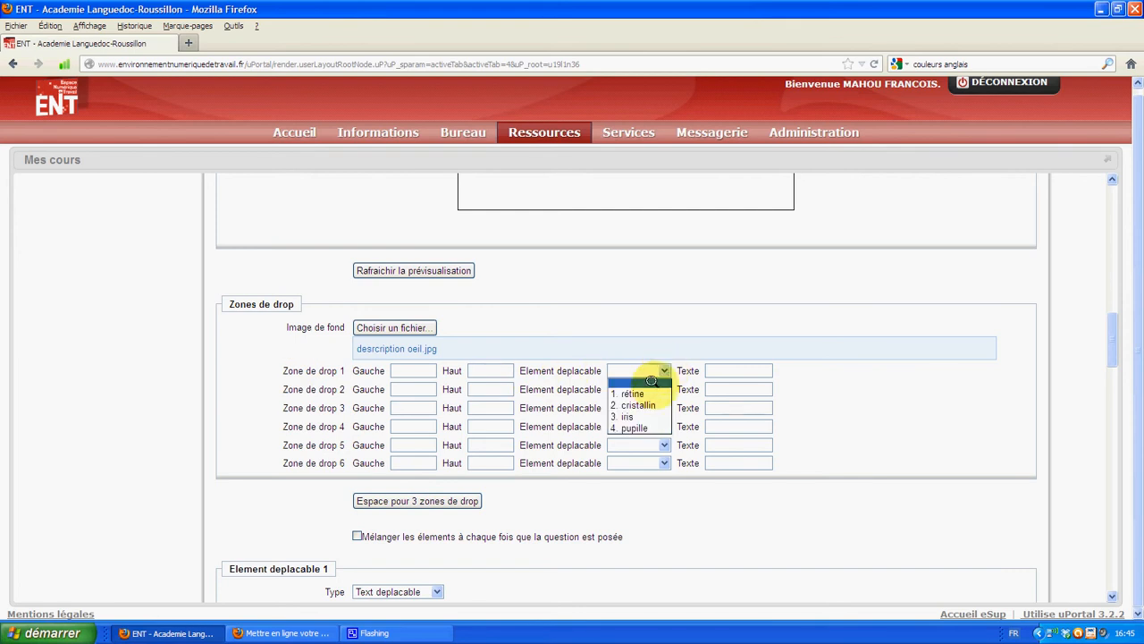
left_click(632, 392)
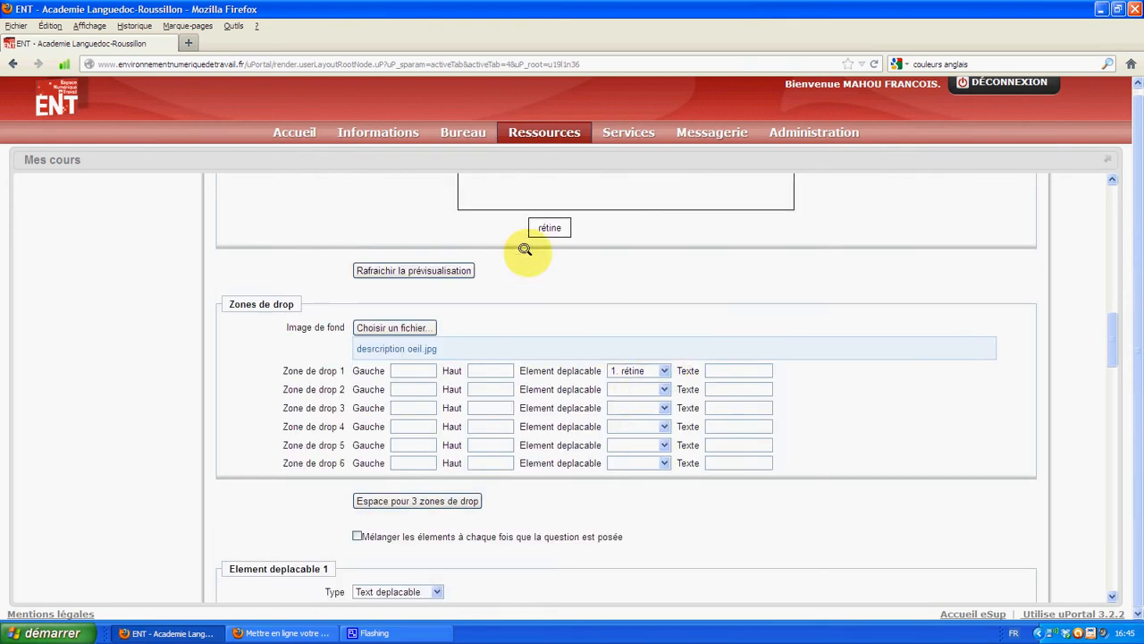
left_click(662, 388)
left_click(655, 422)
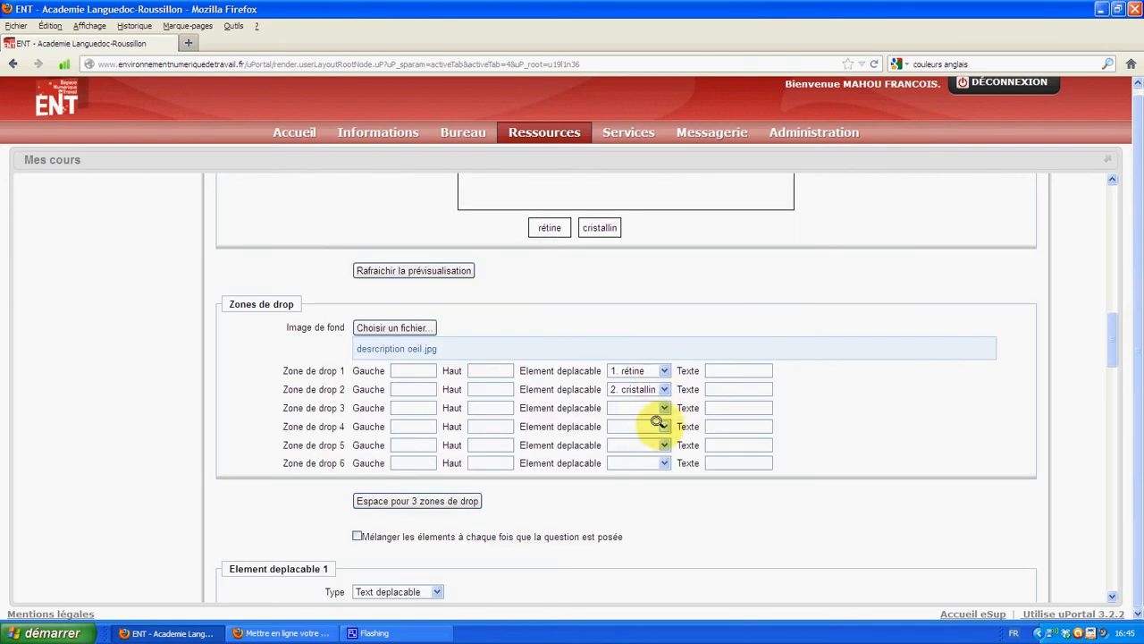
left_click(661, 407)
left_click(656, 453)
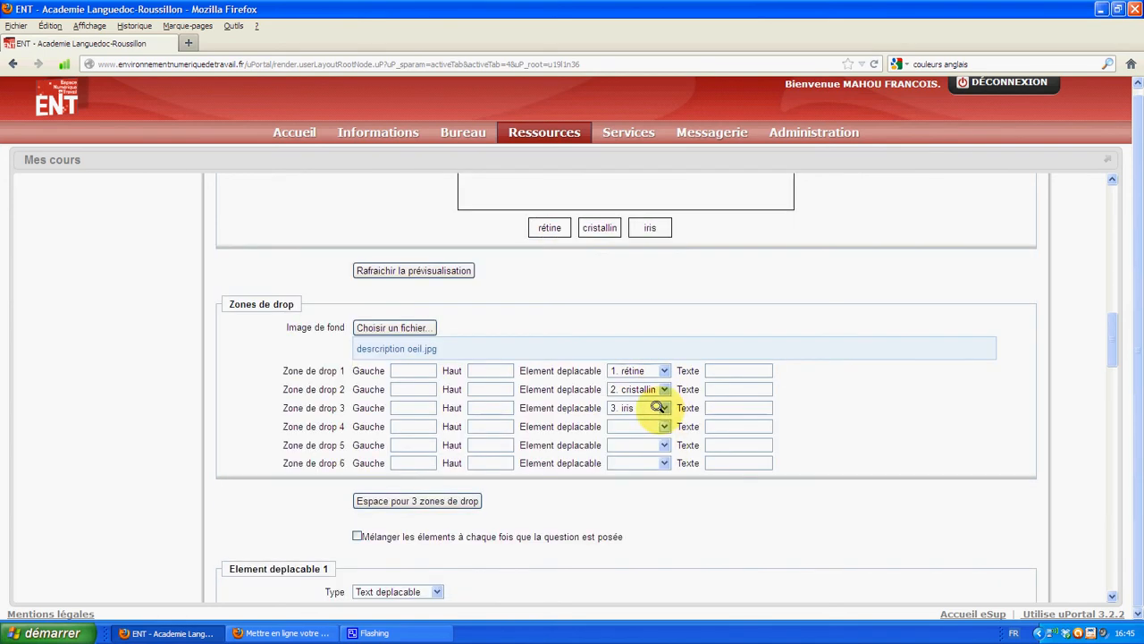
left_click(659, 426)
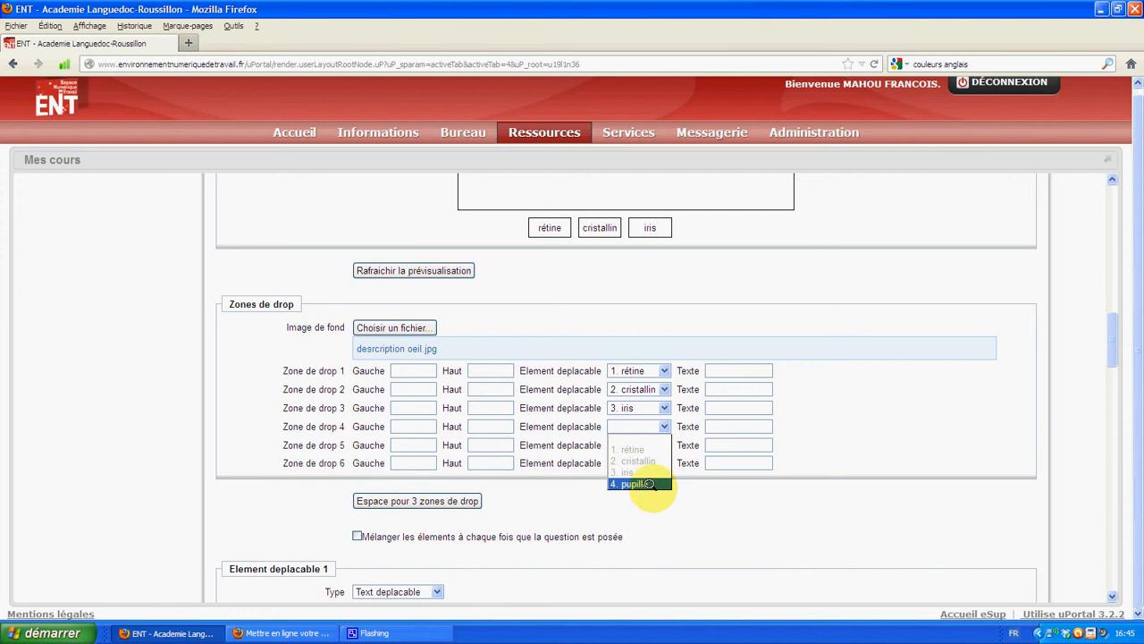
left_click(646, 483)
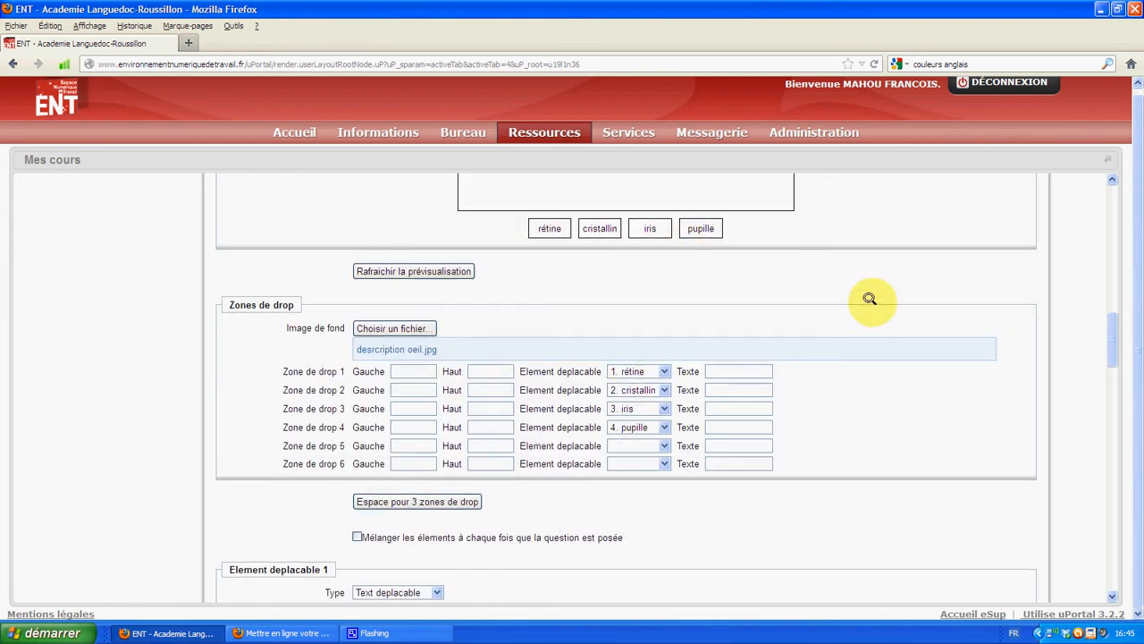
Step: Place the labels at their pointer lines on the eye preview: pupille about (81, 54), iris (73, 251), rétine (312, 68), cristallin (53, 149)
scroll(862, 308, "up", 3)
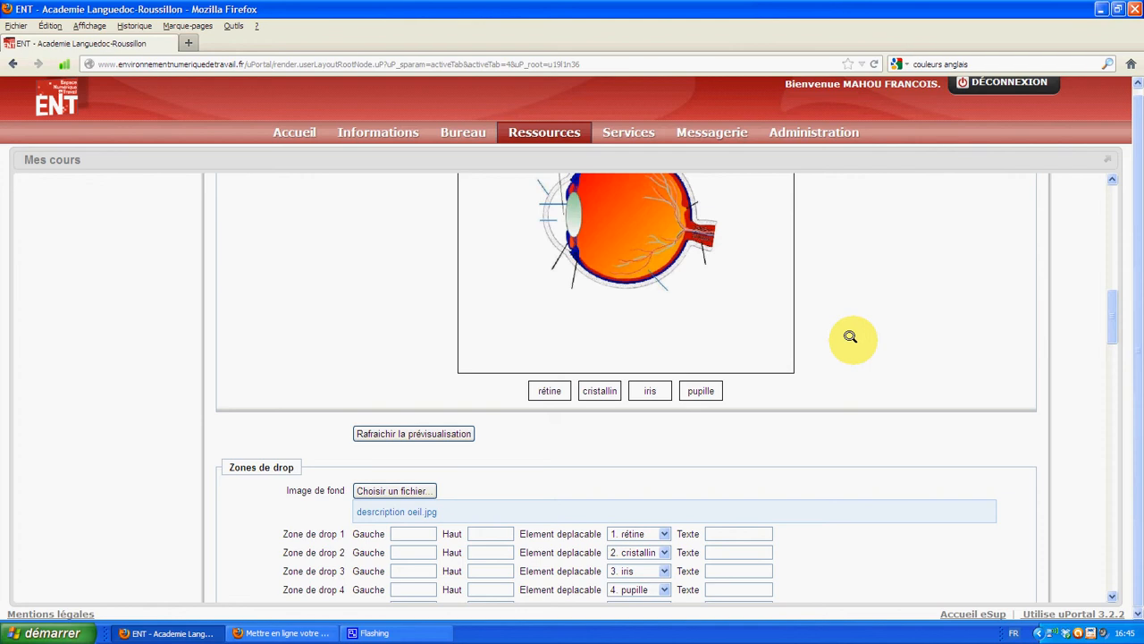
scroll(850, 336, "up", 2)
scroll(850, 336, "up", 2)
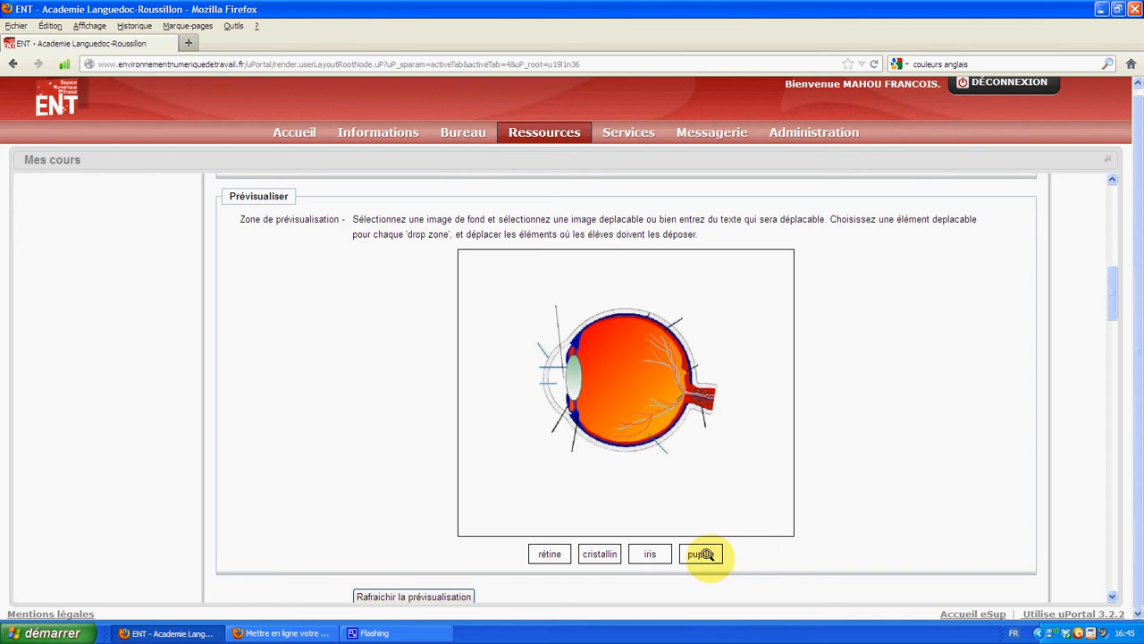
left_click_drag(701, 554, 537, 297)
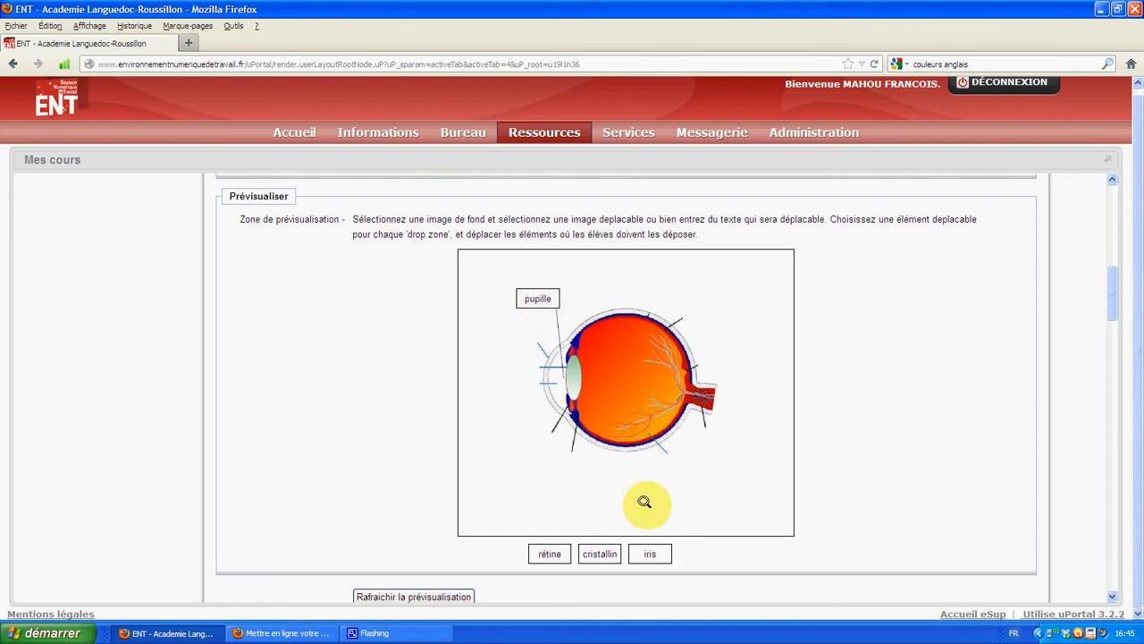
left_click_drag(654, 553, 533, 439)
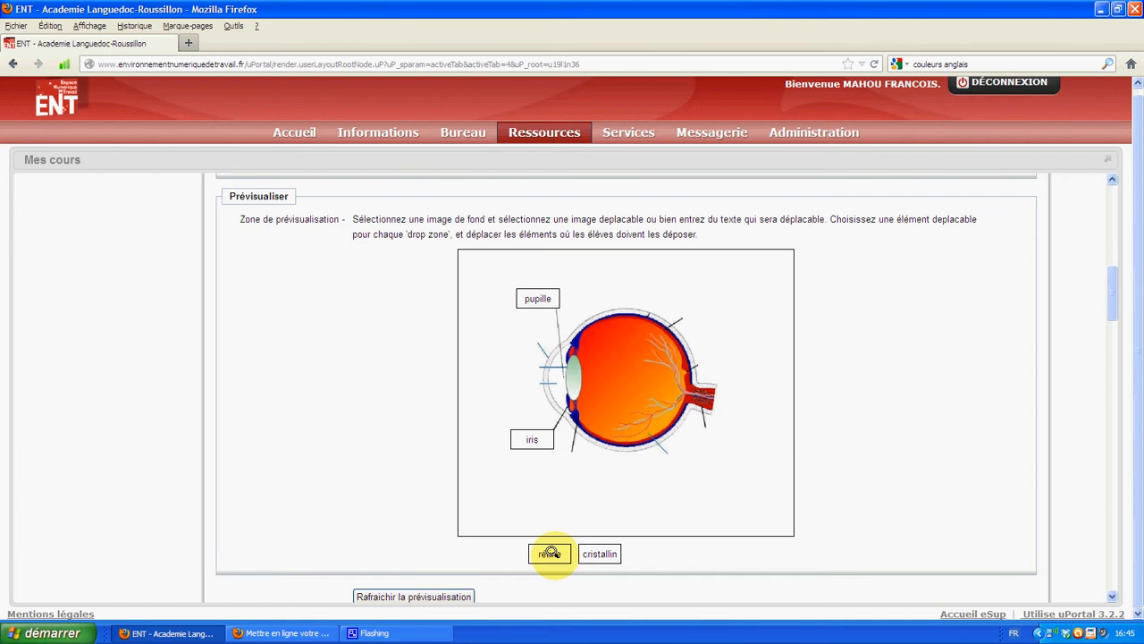
left_click_drag(549, 553, 703, 308)
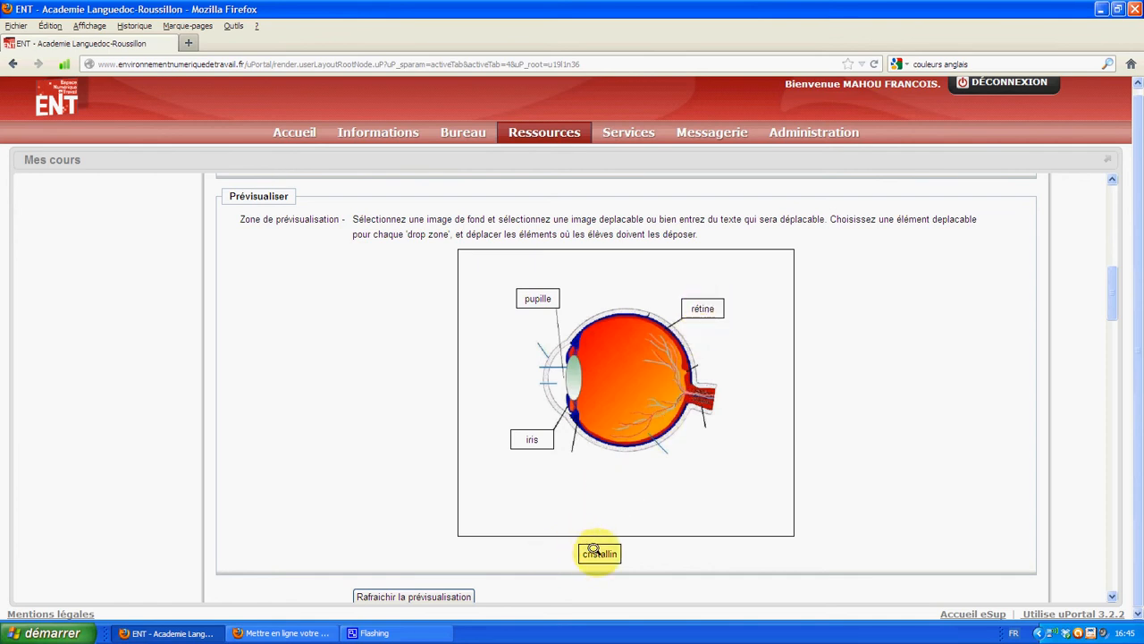
left_click_drag(593, 547, 511, 362)
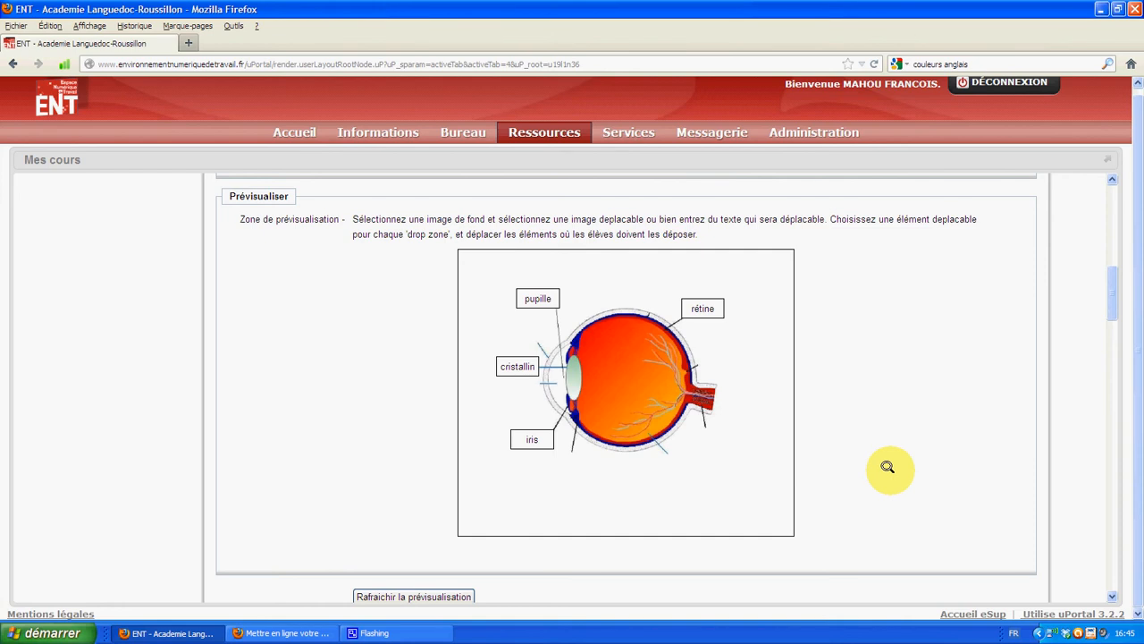
scroll(887, 466, "down", 2)
scroll(887, 466, "down", 2)
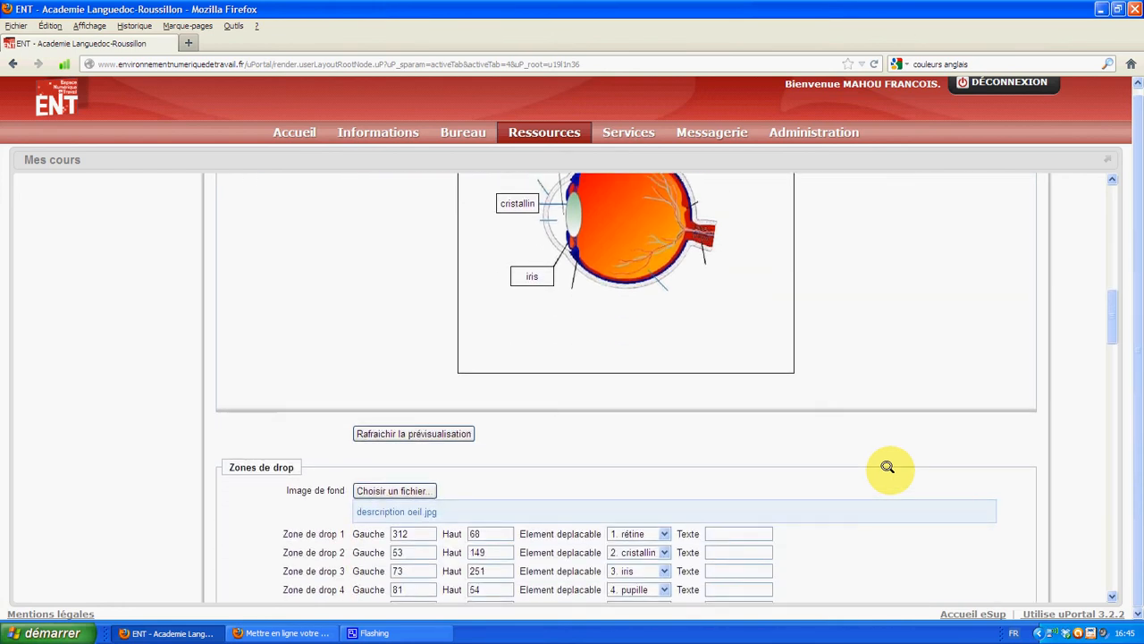
Step: Save the eye labelling question with its four drop zones and draggable labels
scroll(888, 467, "down", 2)
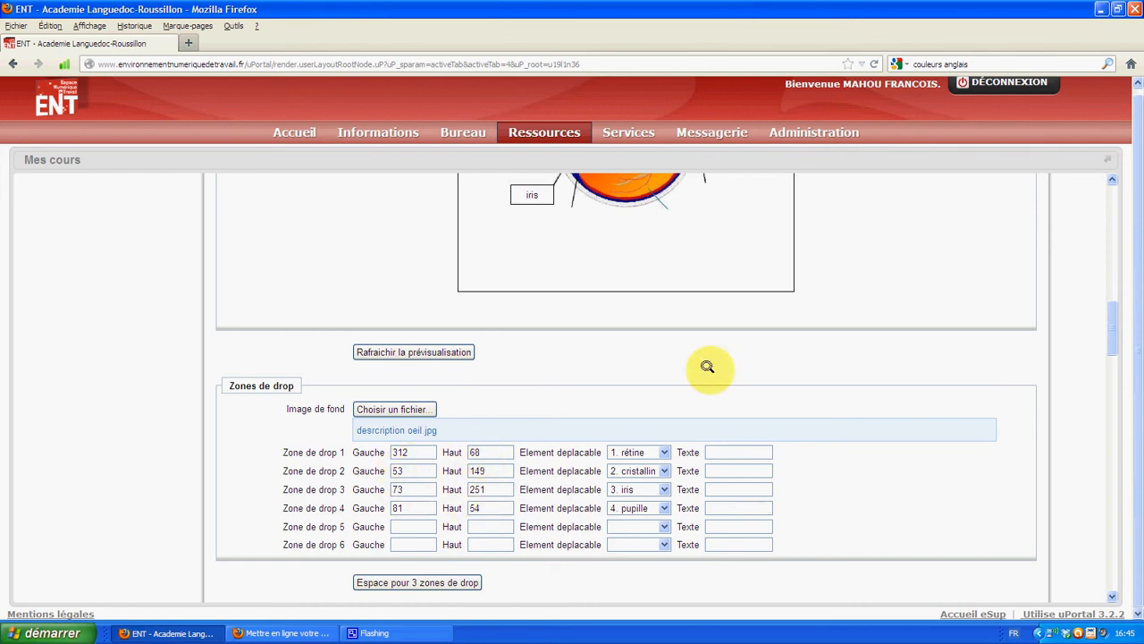
scroll(843, 332, "up", 4)
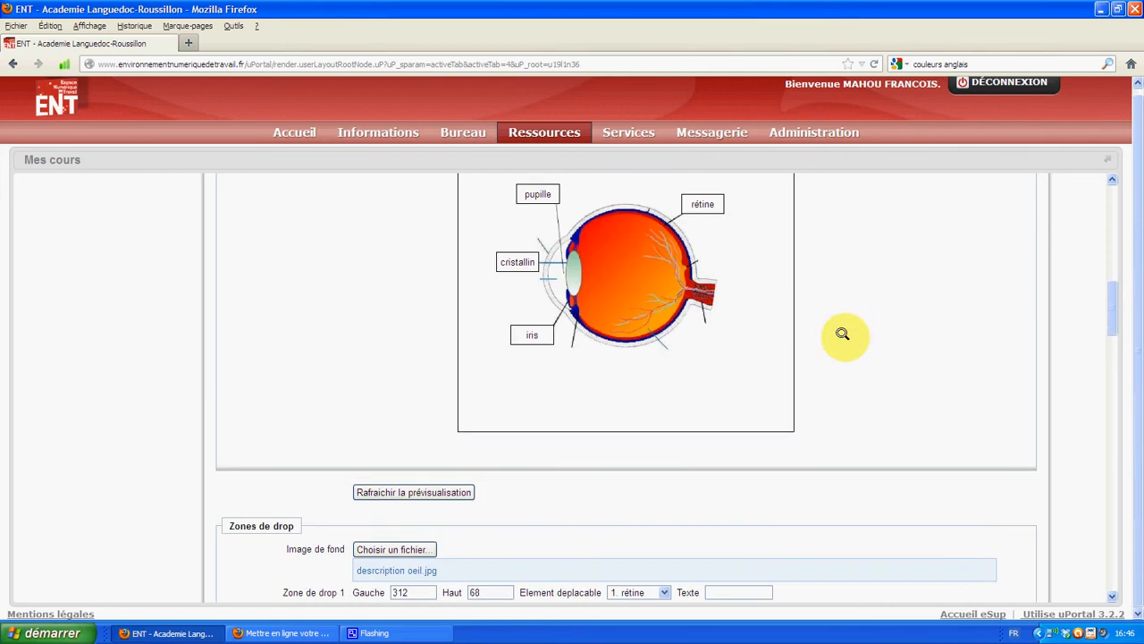
scroll(837, 388, "down", 4)
scroll(840, 388, "down", 10)
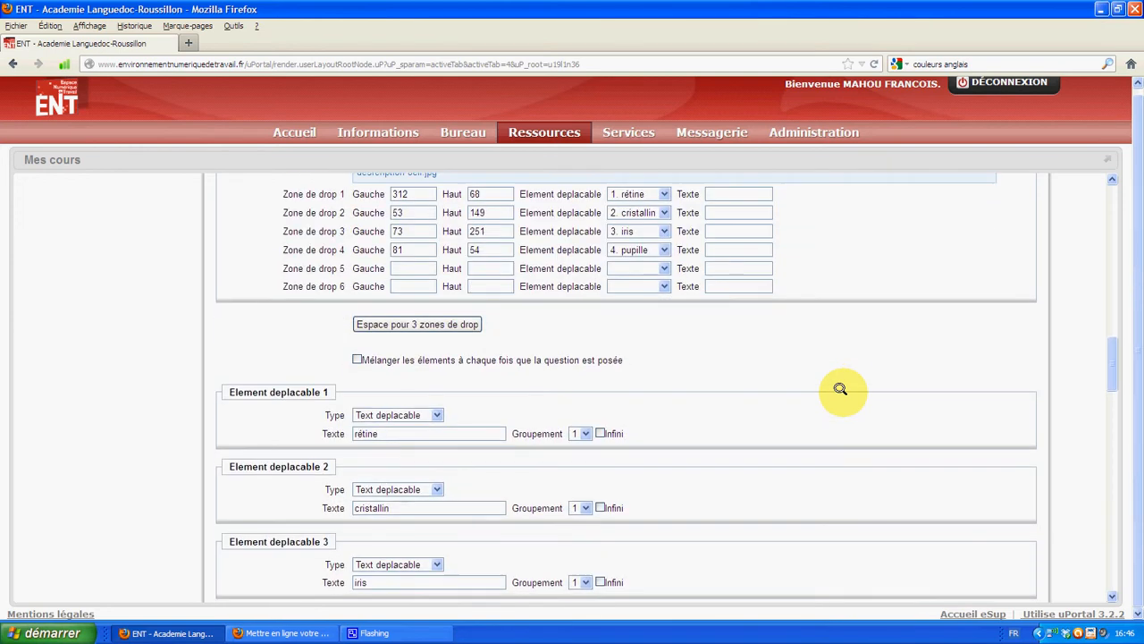
scroll(840, 388, "down", 9)
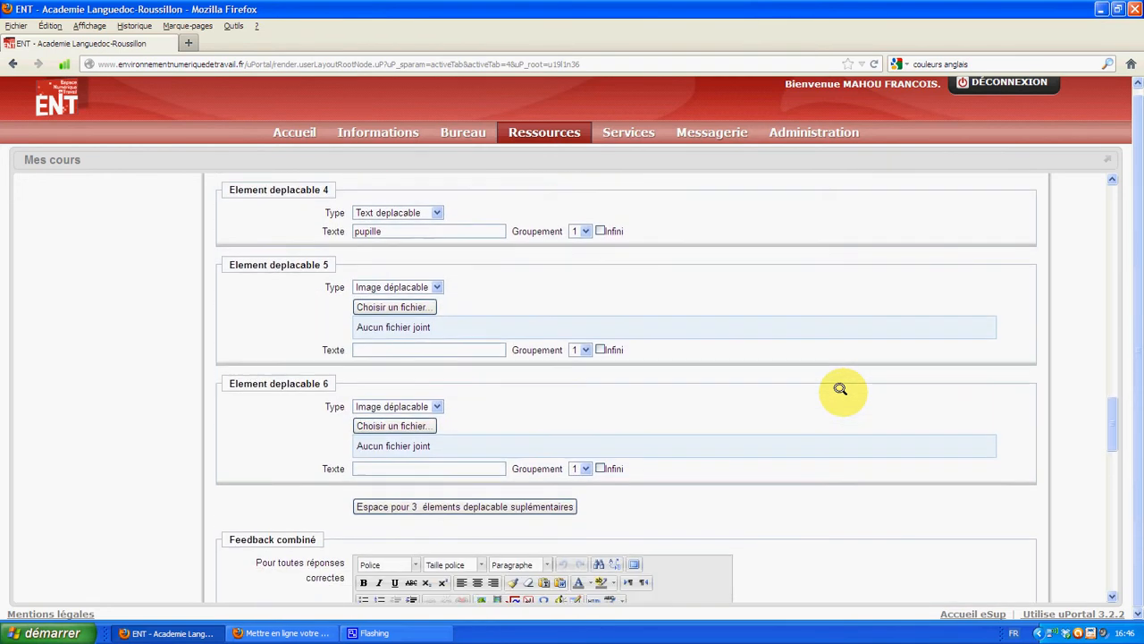
scroll(841, 388, "down", 10)
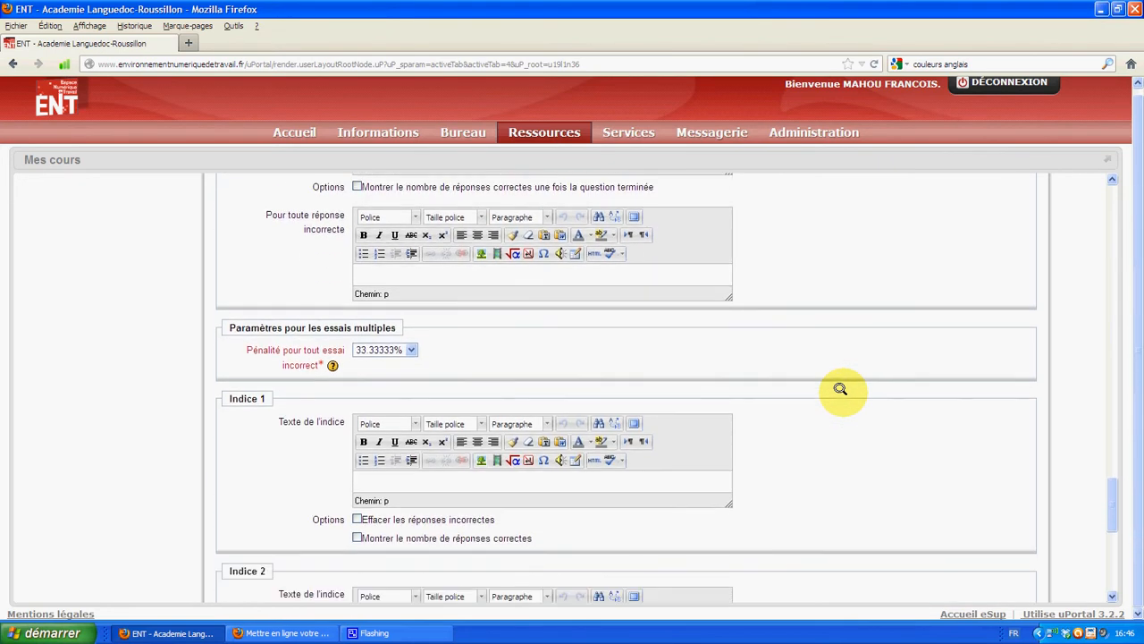
scroll(841, 388, "down", 1)
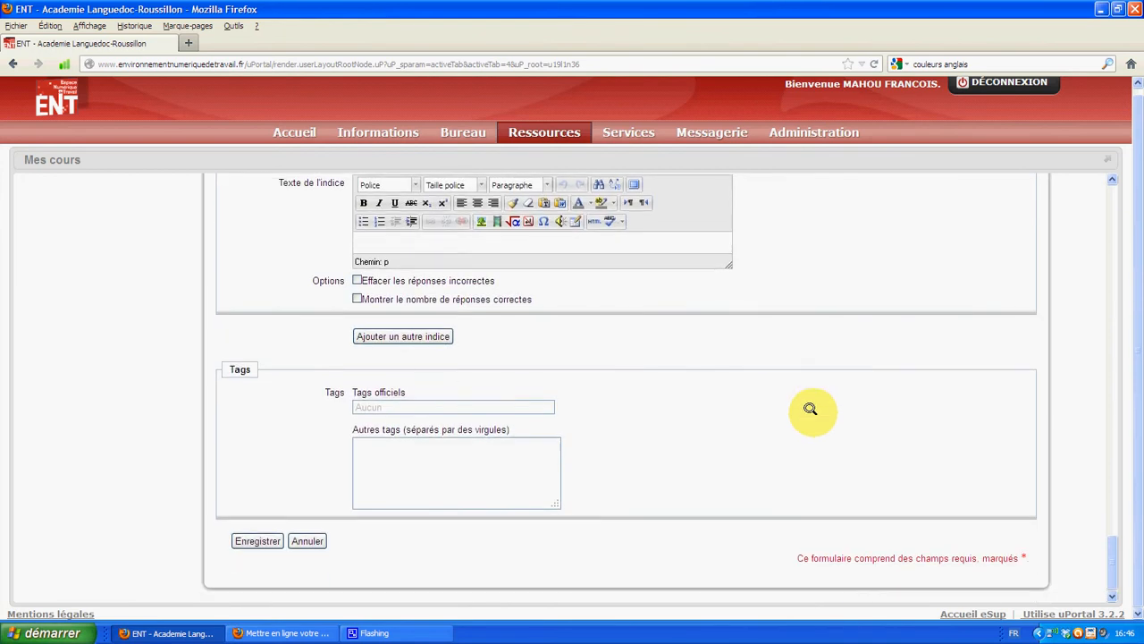
left_click(261, 537)
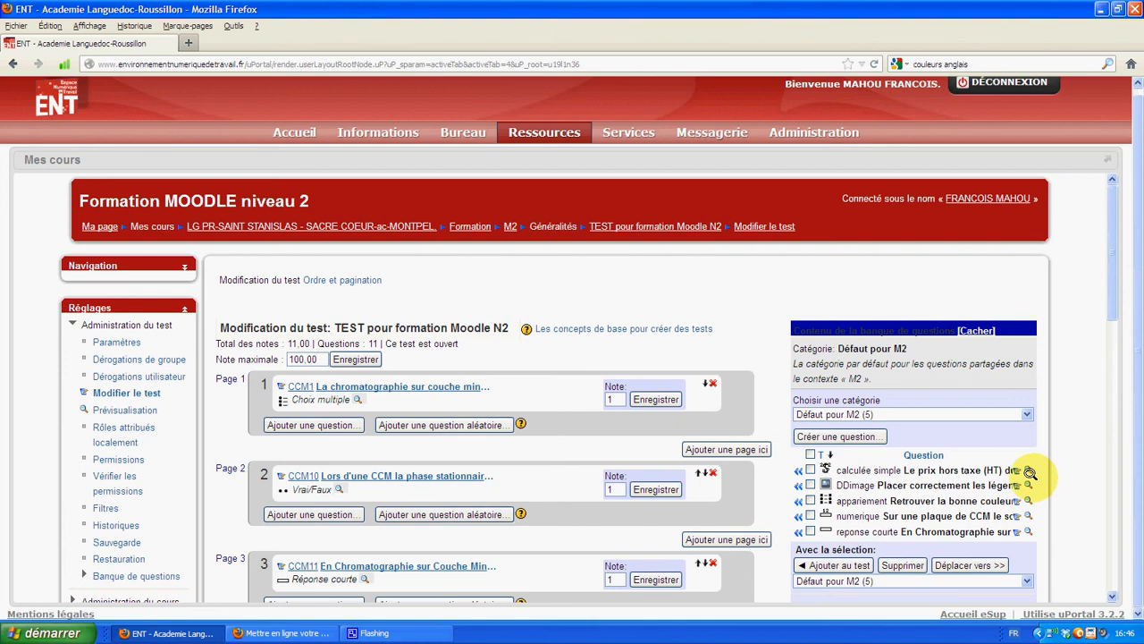
Step: Preview the DDimage question and check an answer with rétine, iris, pupille and cristallin placed in their matching zones
left_click(1021, 479)
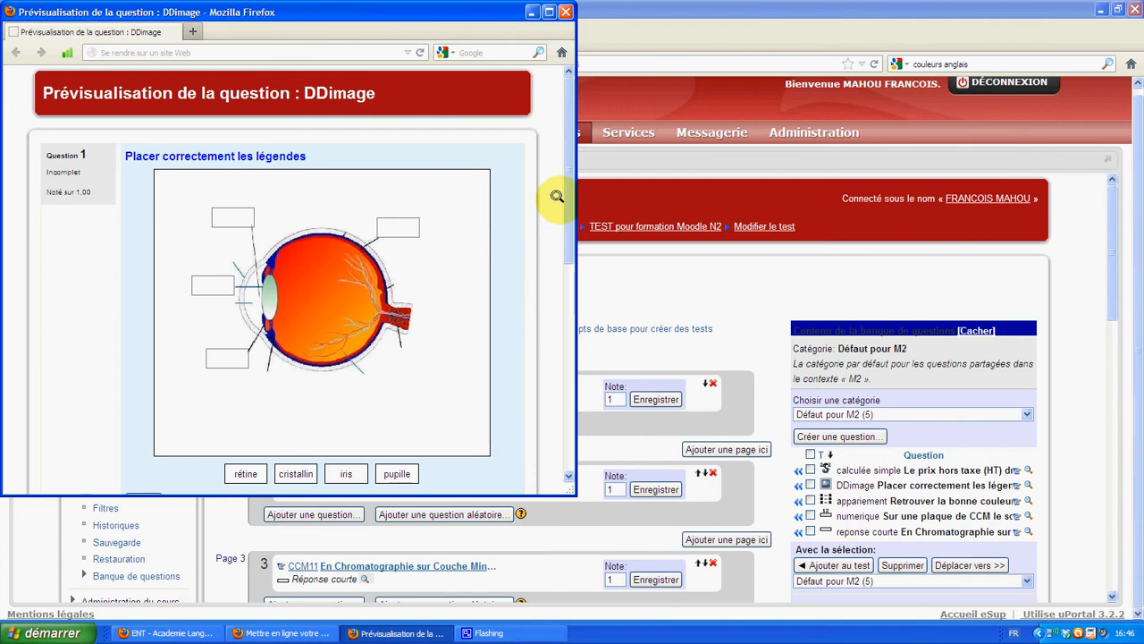
left_click_drag(565, 198, 564, 222)
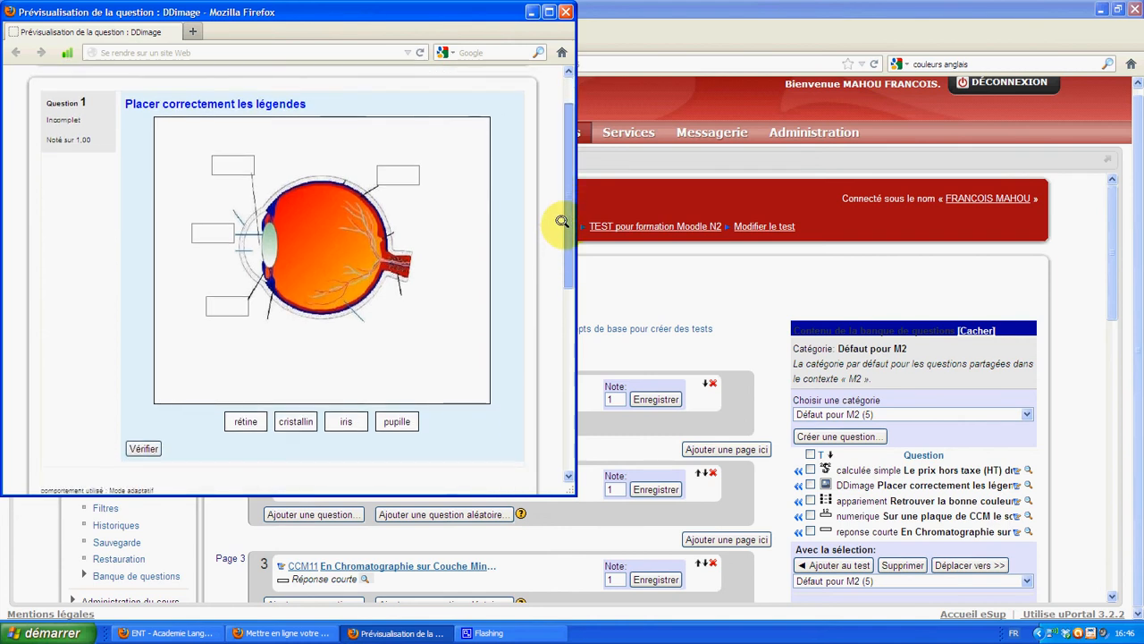
left_click_drag(252, 420, 401, 184)
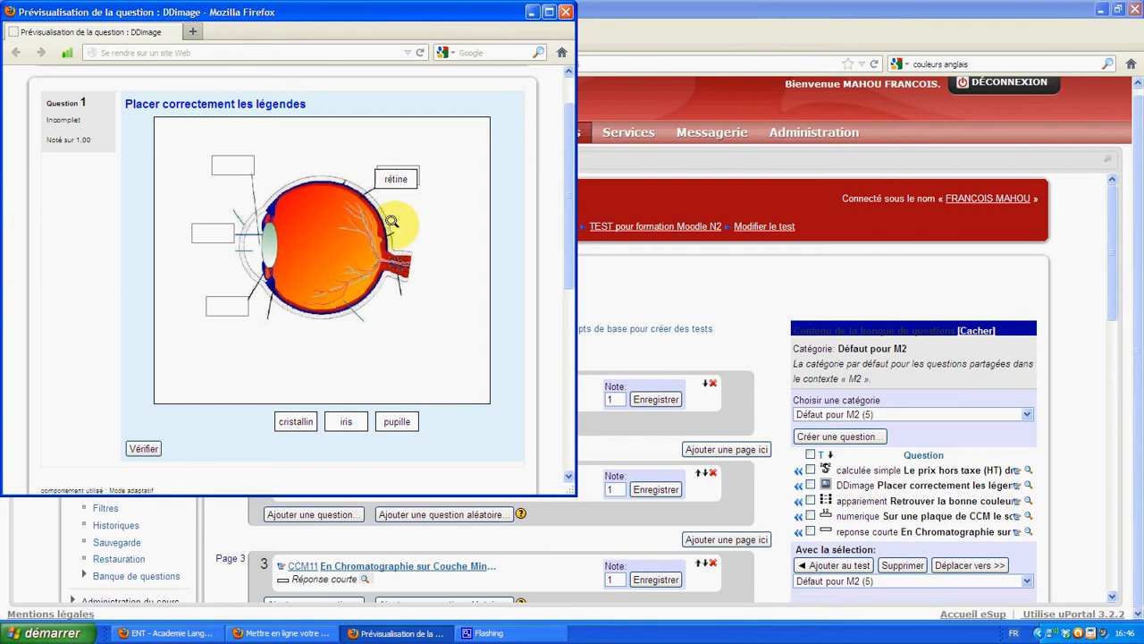
left_click_drag(342, 421, 225, 306)
left_click_drag(377, 420, 229, 170)
left_click_drag(295, 421, 206, 232)
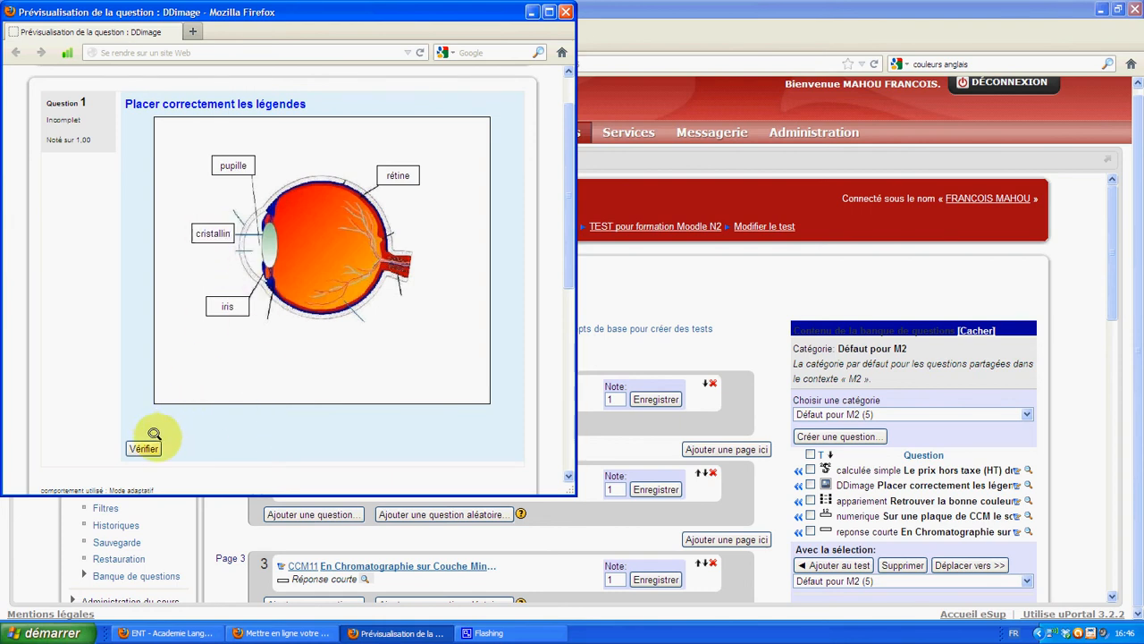
left_click(144, 447)
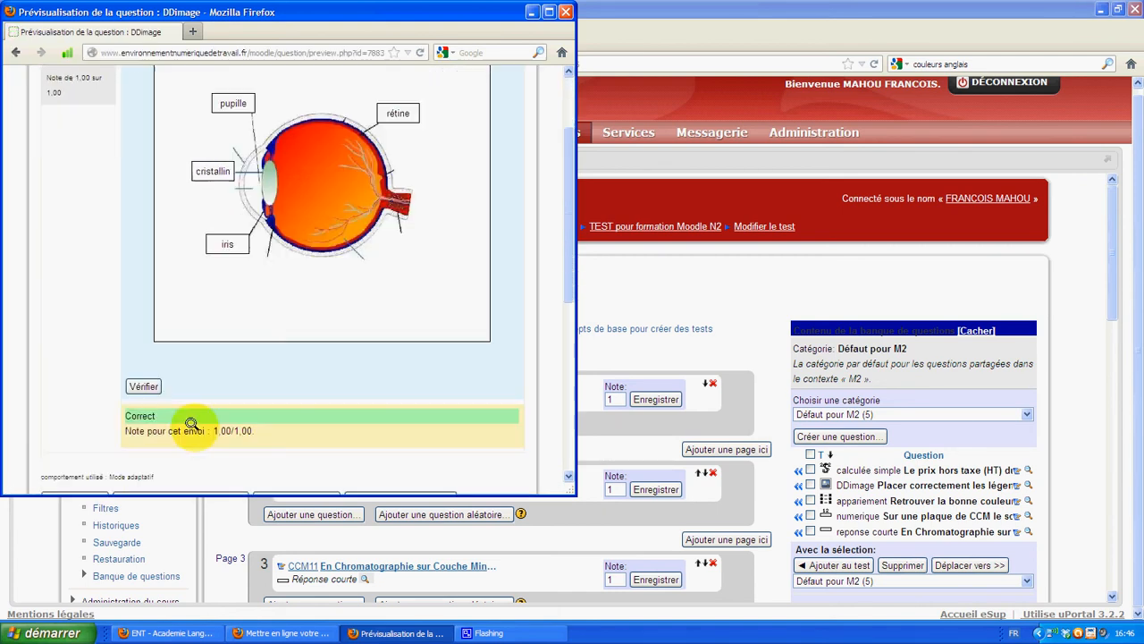
Step: Swap the iris and cristallin labels in the question preview and check this wrong answer
scroll(191, 423, "down", 1)
left_click_drag(229, 189, 276, 333)
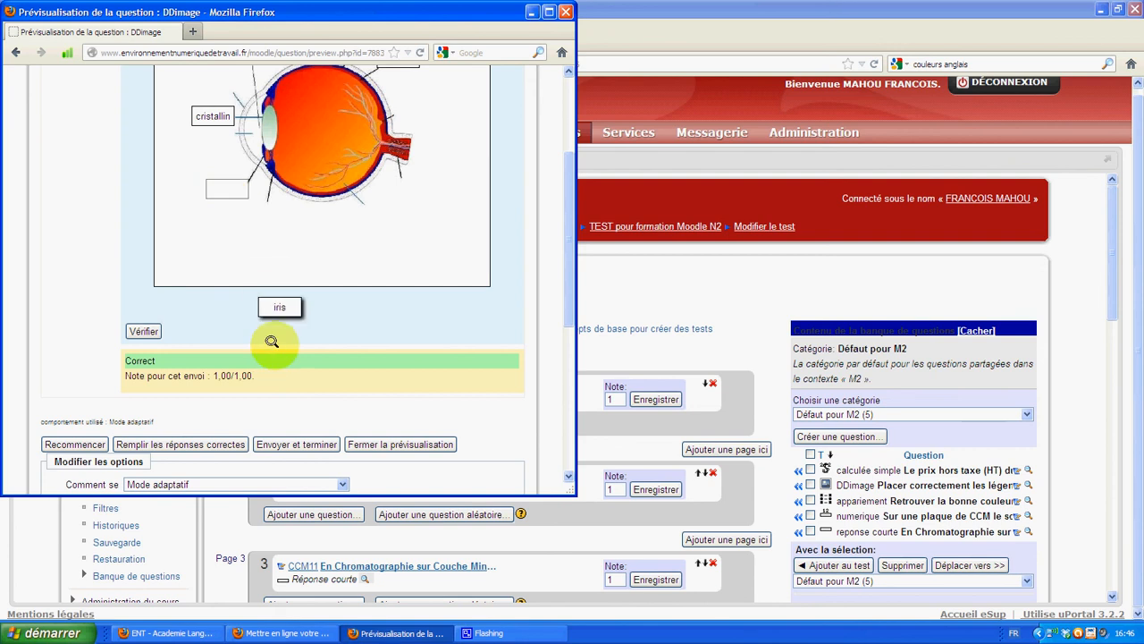
left_click_drag(213, 116, 227, 189)
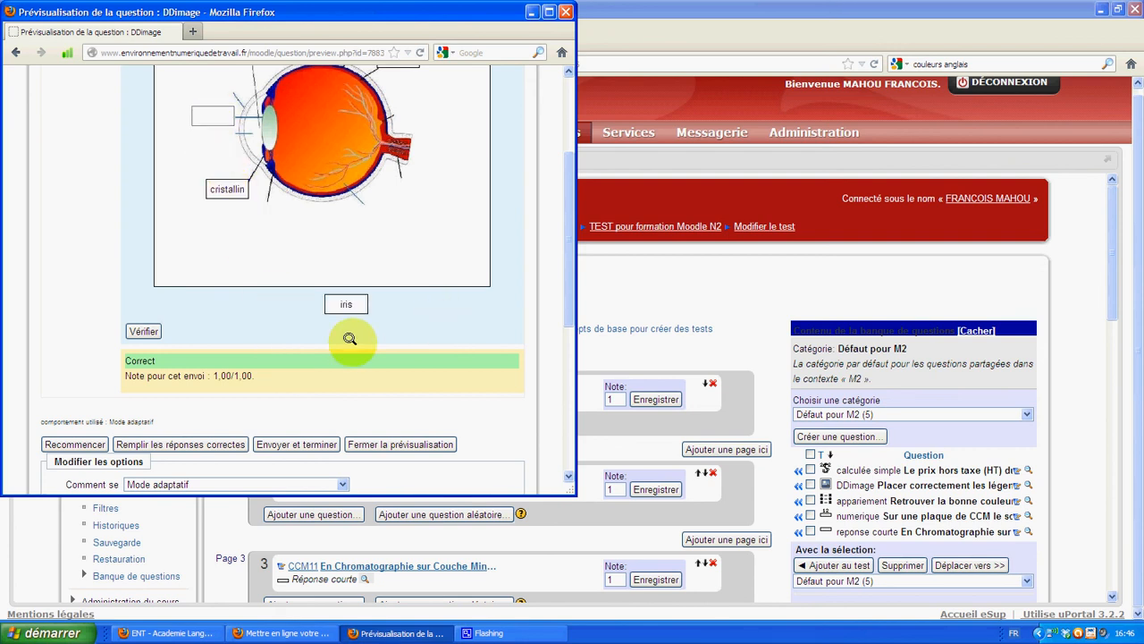
left_click_drag(345, 302, 204, 120)
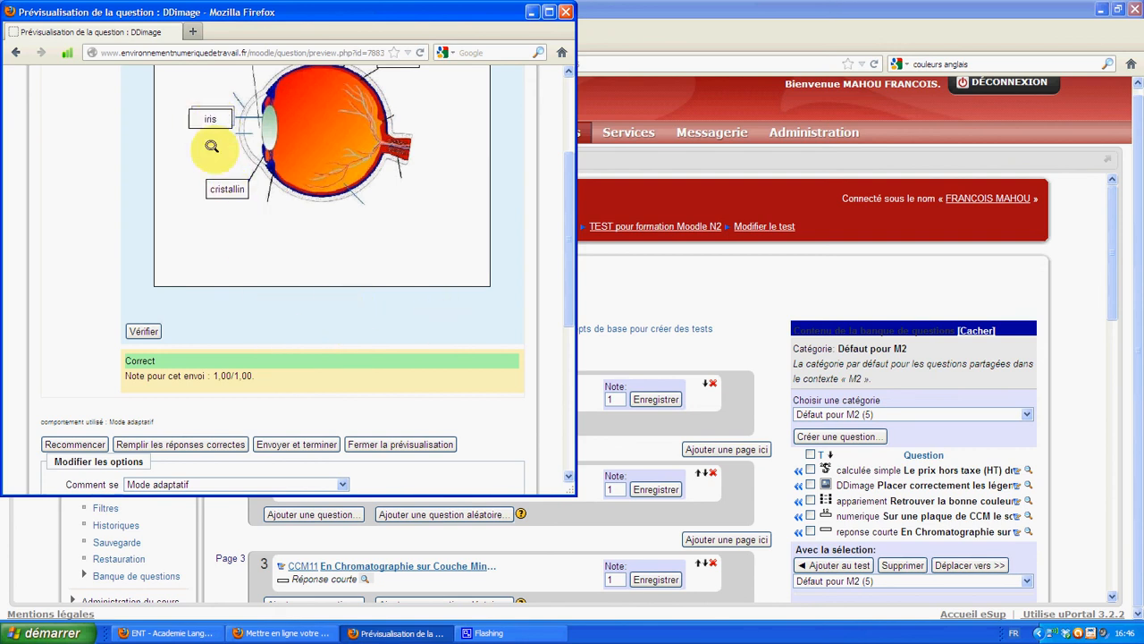
left_click(144, 331)
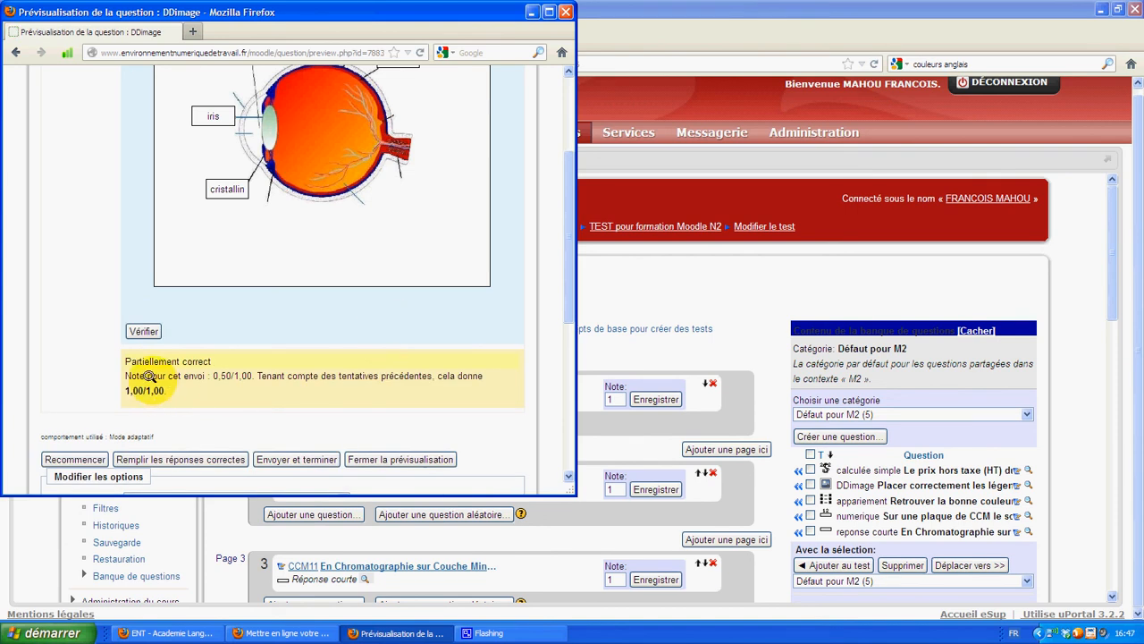
scroll(268, 340, "up", 4)
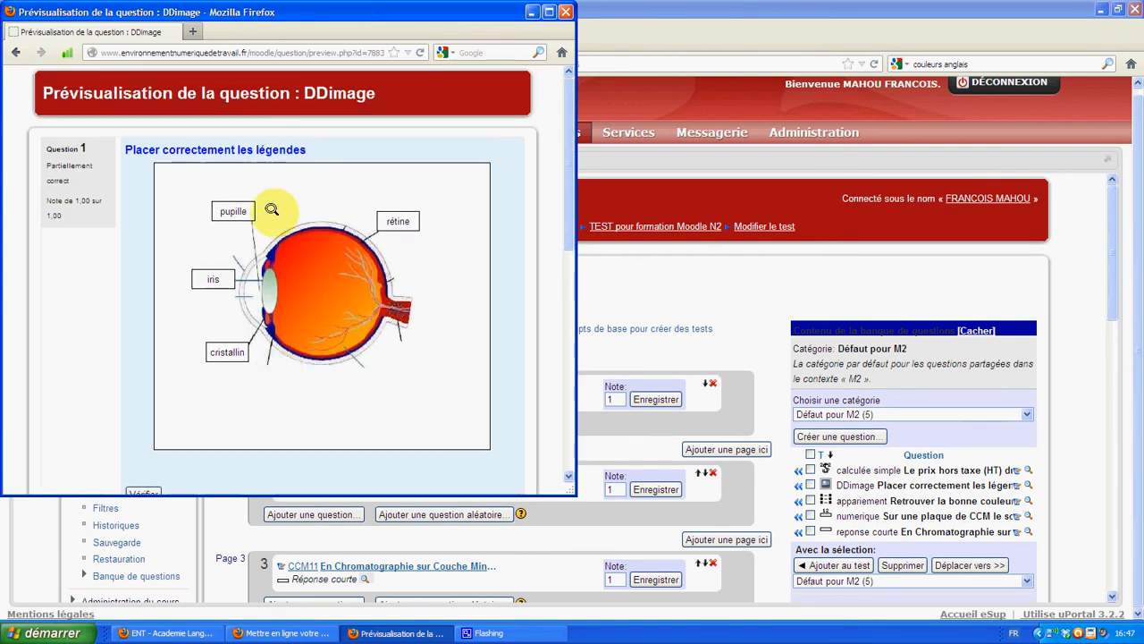